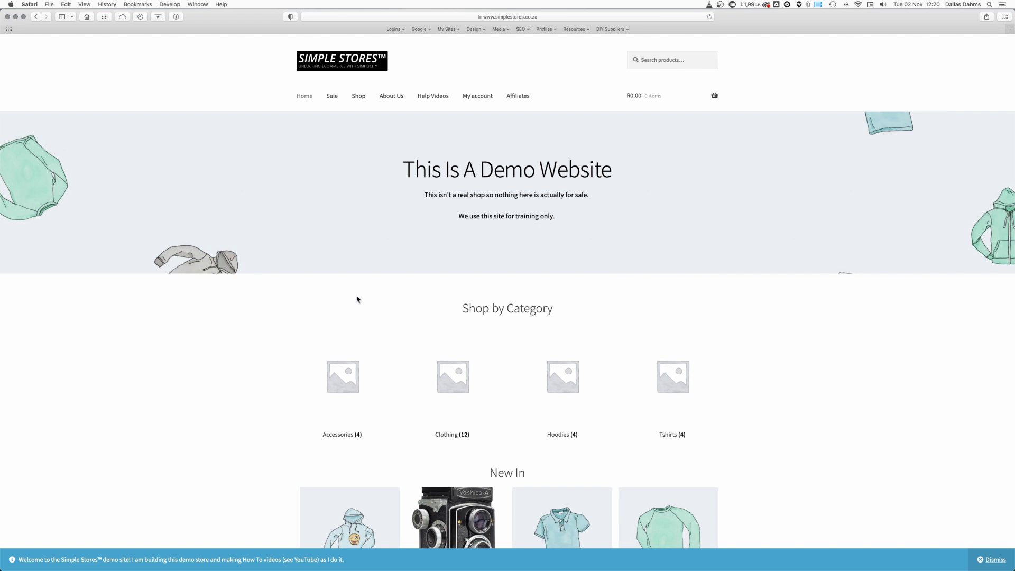
Step: Add the Polo, Long Sleeve Tee, Sunglasses, Cap and Hoodie with Logo to the cart
scroll(357, 300, "down", 5)
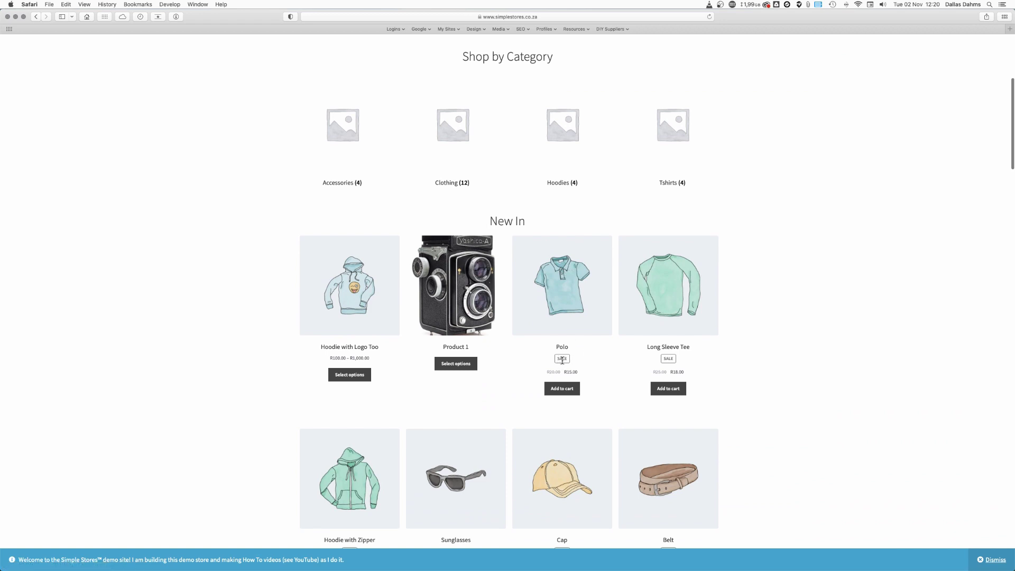
left_click(562, 388)
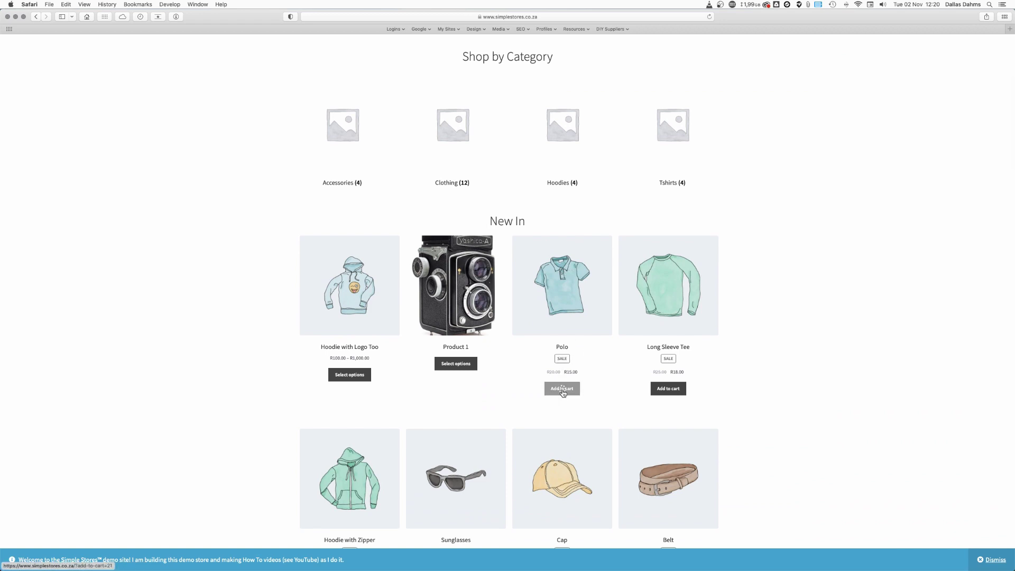
left_click(659, 391)
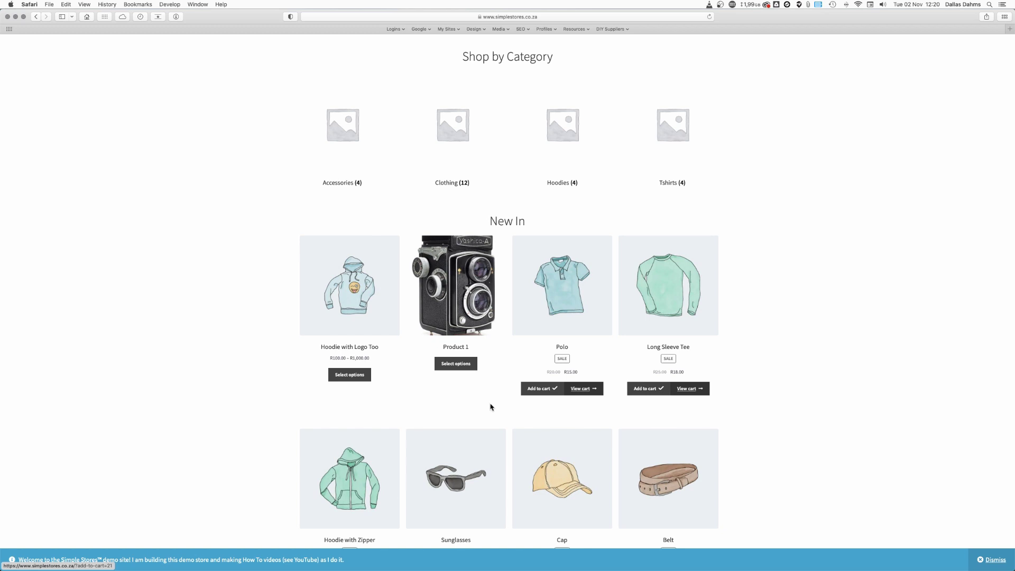
scroll(490, 408, "down", 1)
scroll(490, 407, "down", 5)
left_click(456, 390)
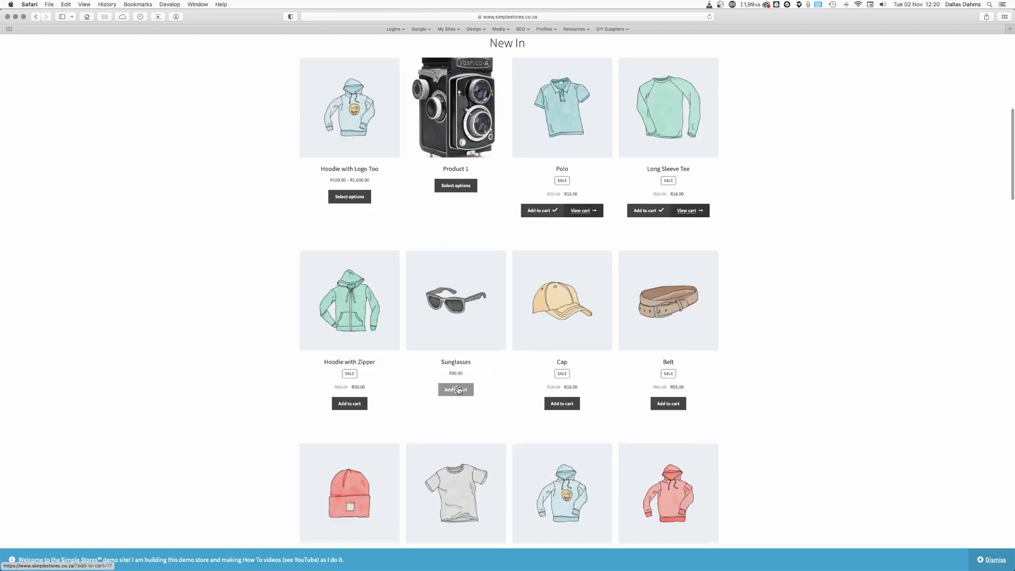
left_click(563, 404)
scroll(497, 413, "down", 5)
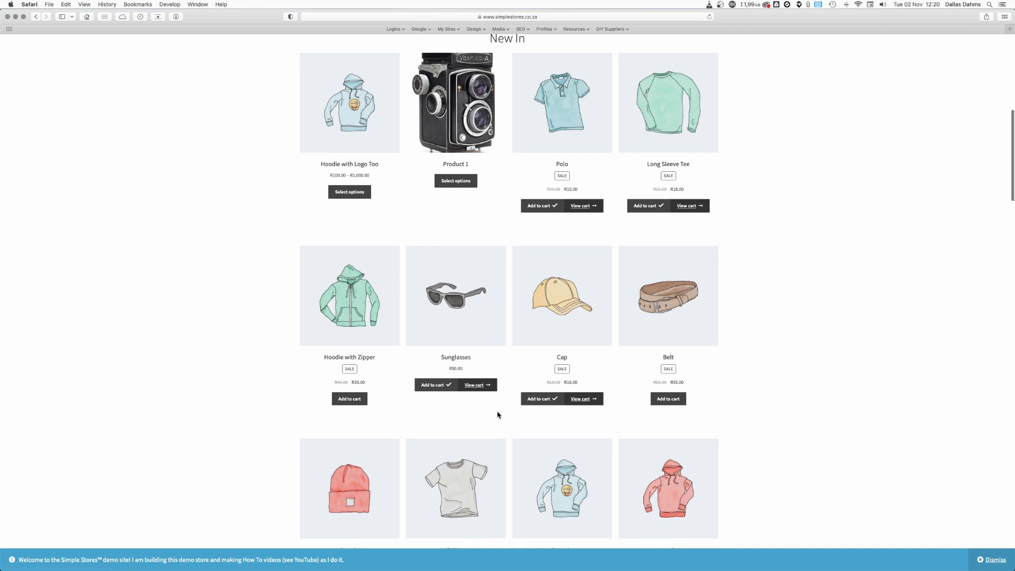
left_click(564, 429)
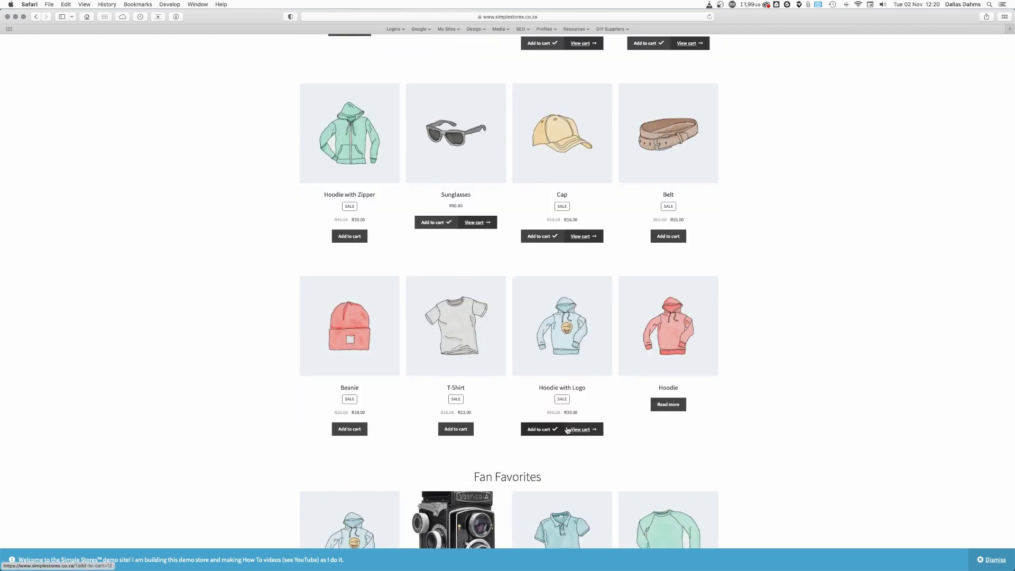
Step: View the R169.00 cart and proceed to checkout
left_click(586, 430)
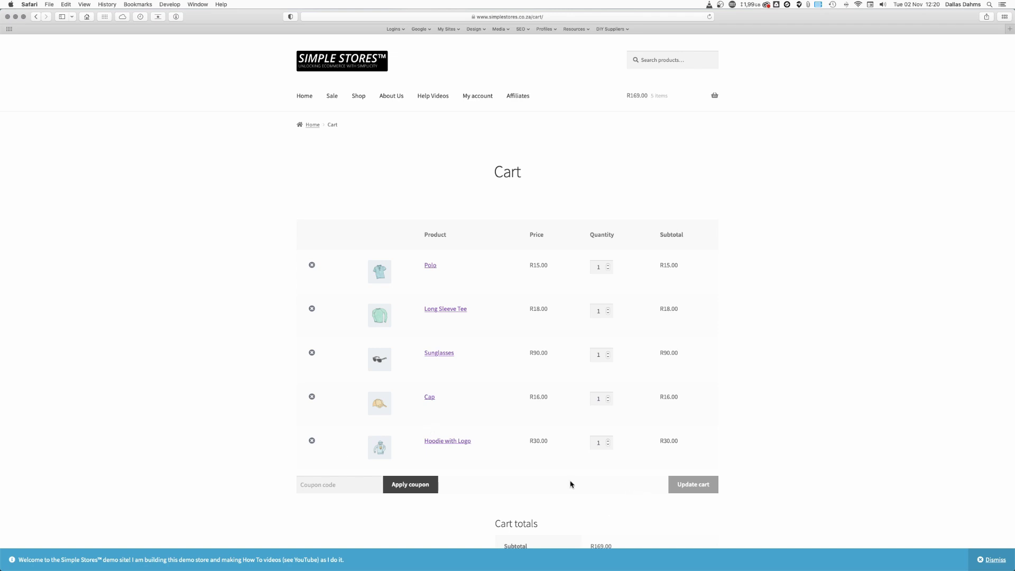
scroll(485, 499, "down", 3)
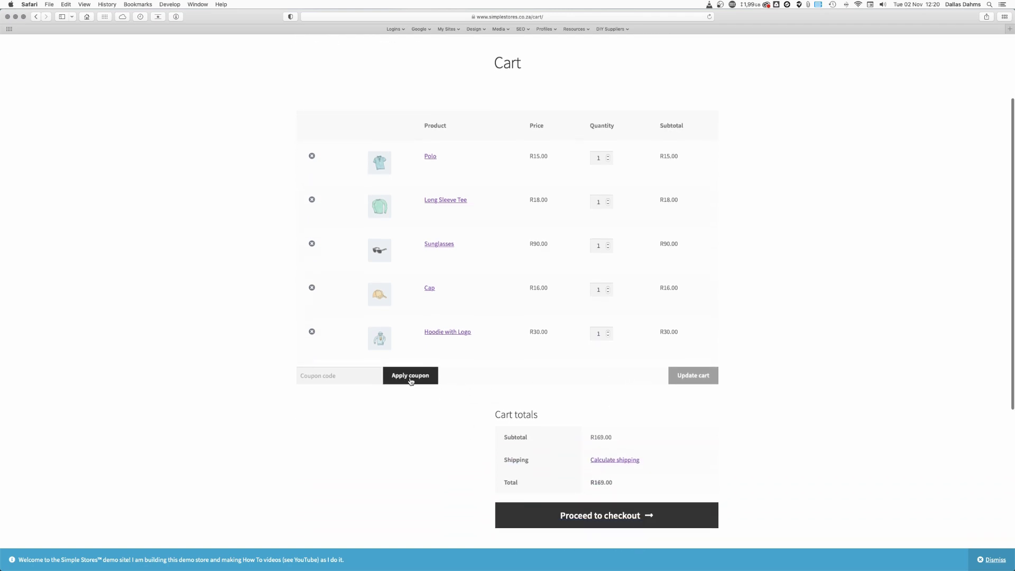
scroll(441, 468, "down", 4)
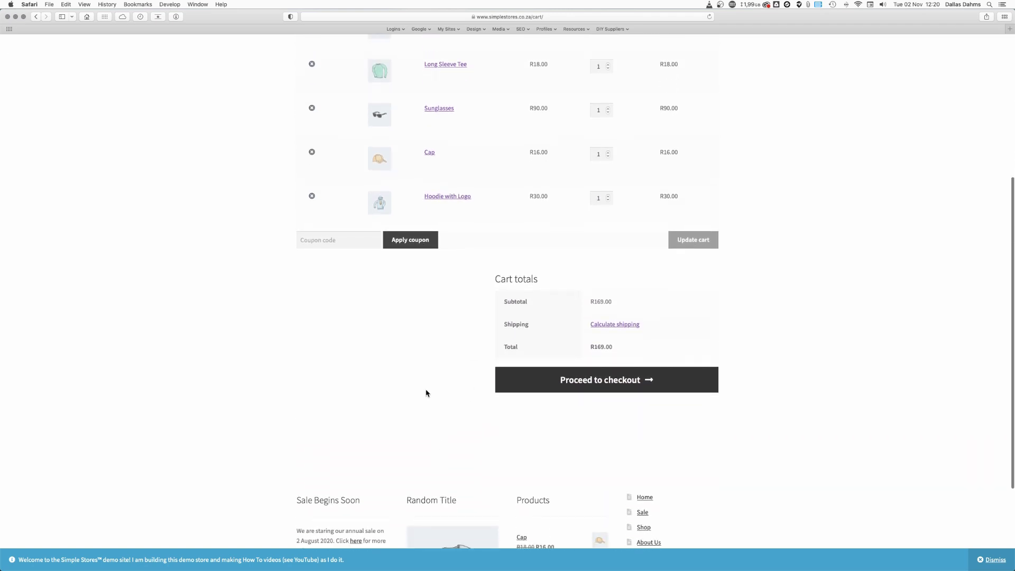
left_click(604, 381)
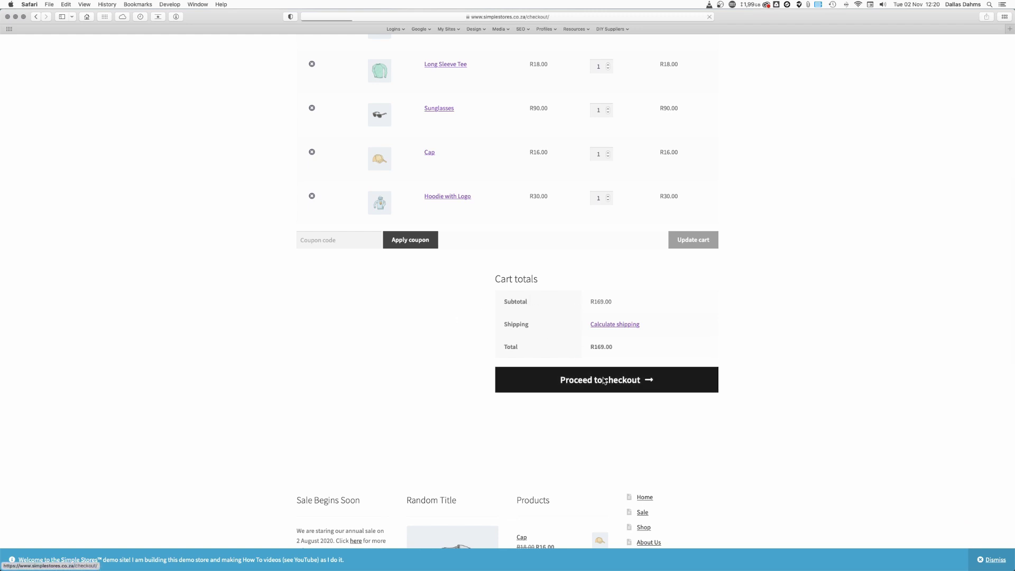
Step: Enter the customer's first and last name in the billing details
left_click(315, 298)
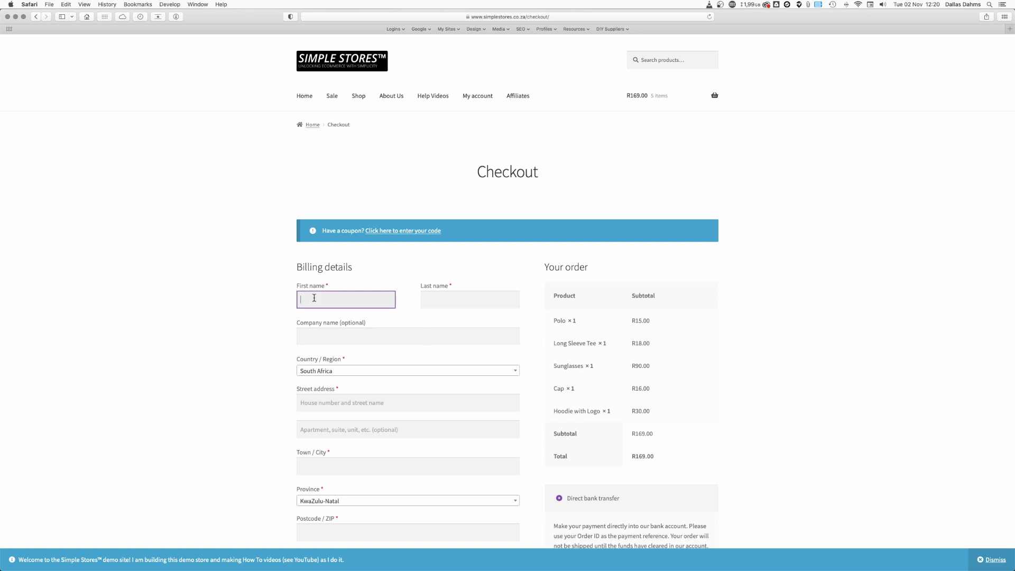
type("Miste")
key("BackSpace")
key("BackSpace")
key("BackSpace")
key("BackSpace")
key("BackSpace")
left_click(433, 299)
type("Tester")
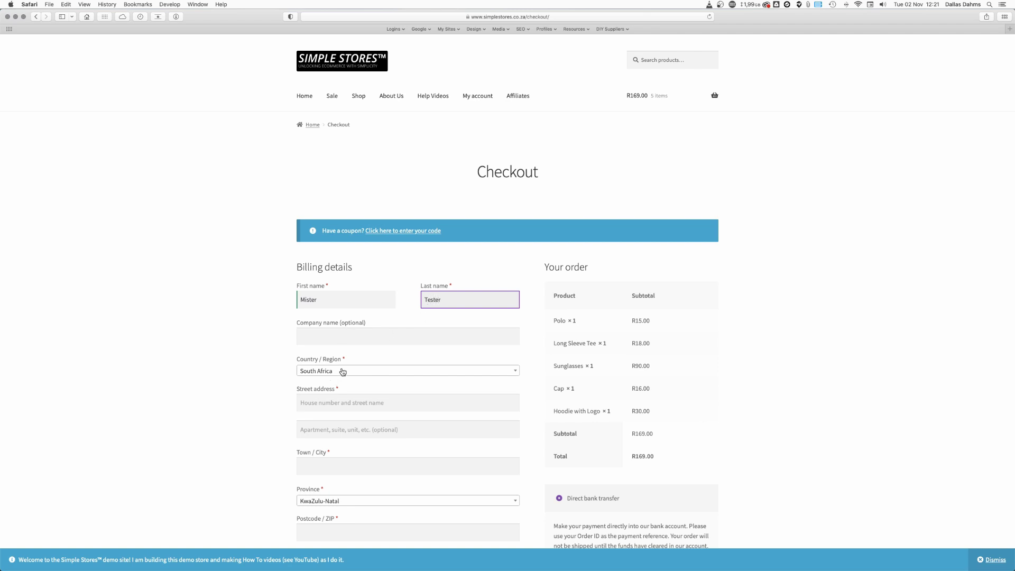
Step: Fill in the billing street address, town and postcode
left_click(345, 406)
type("123 Test Street")
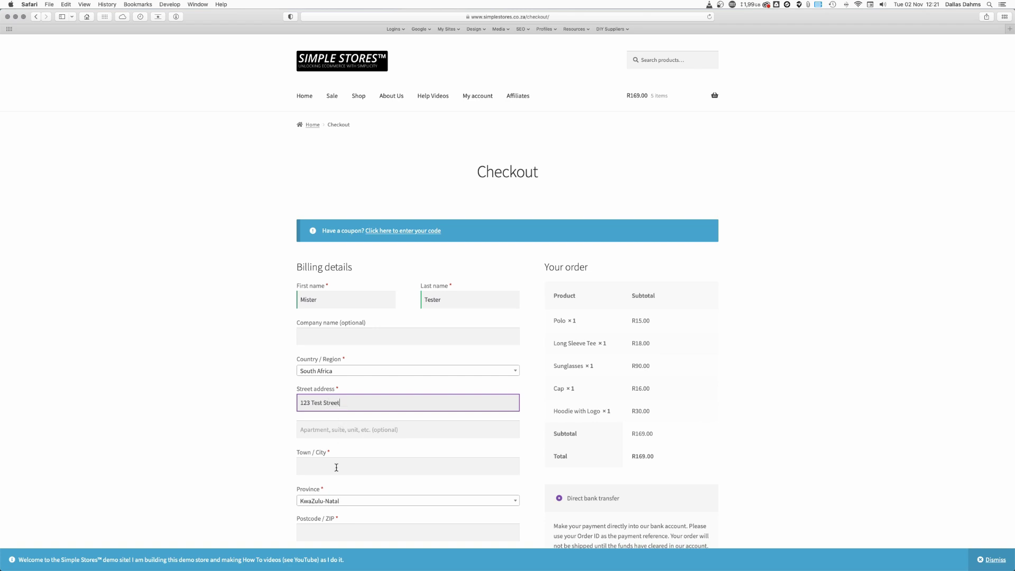
left_click(336, 468)
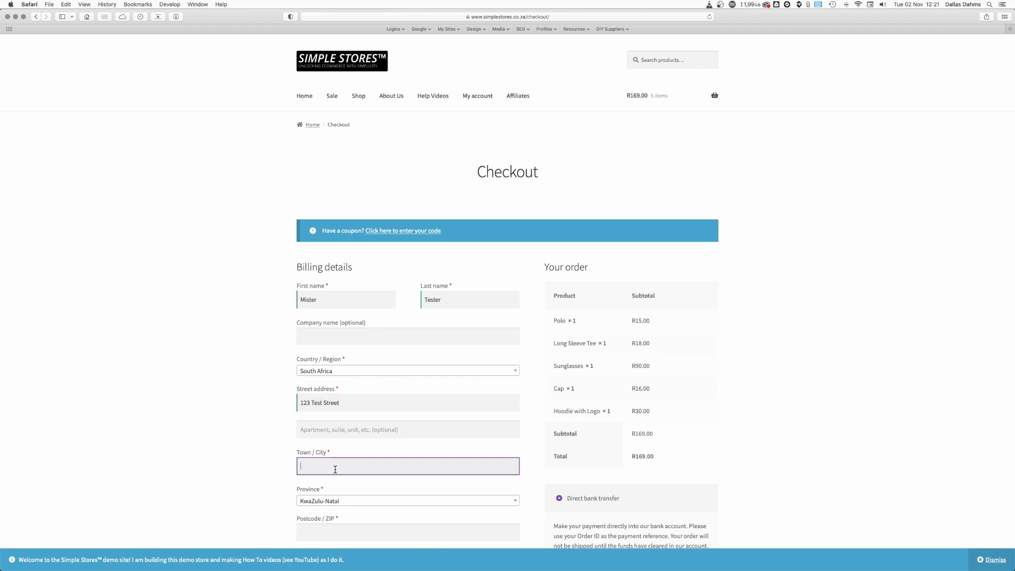
type("Durban")
scroll(223, 470, "down", 2)
left_click(316, 484)
type("4001")
Step: Enter the customer's e-mail address and place the test order
scroll(201, 505, "down", 3)
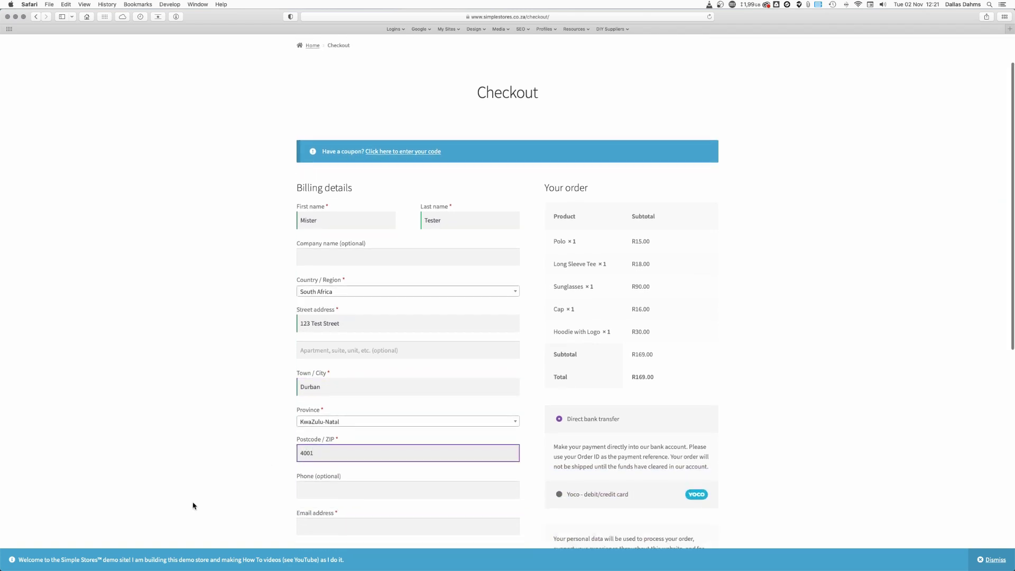
left_click(332, 486)
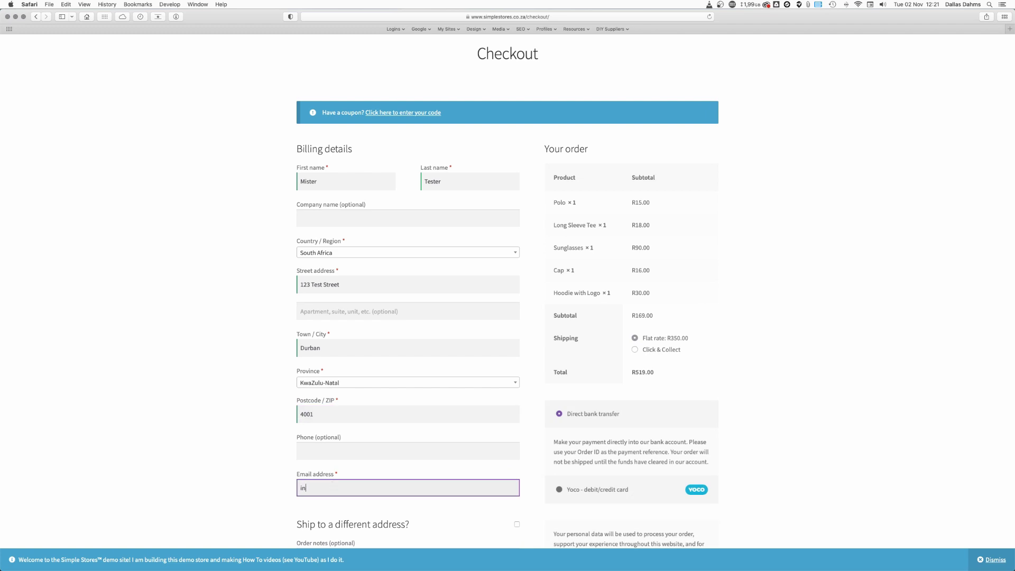
left_click(535, 384)
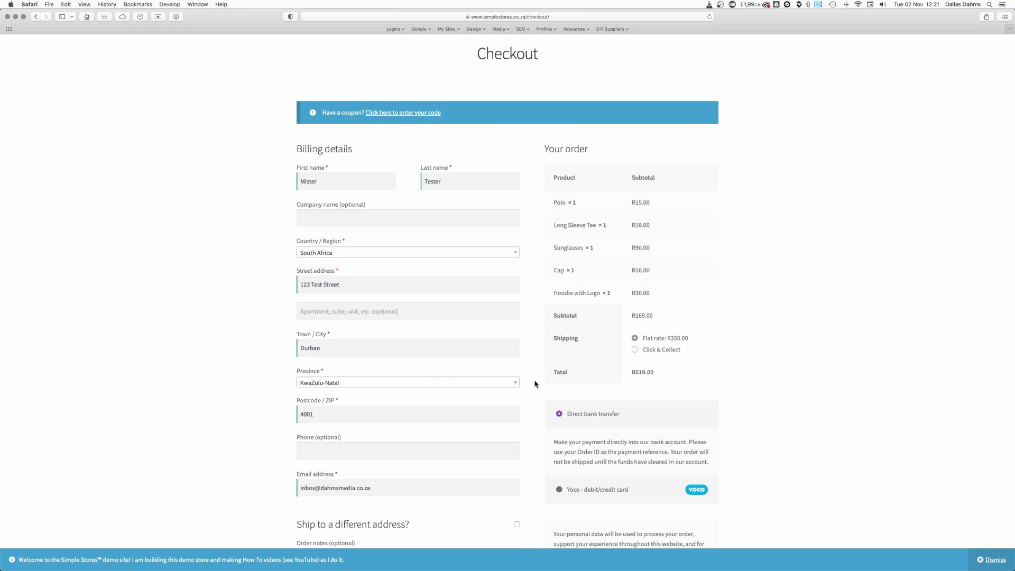
scroll(535, 384, "down", 5)
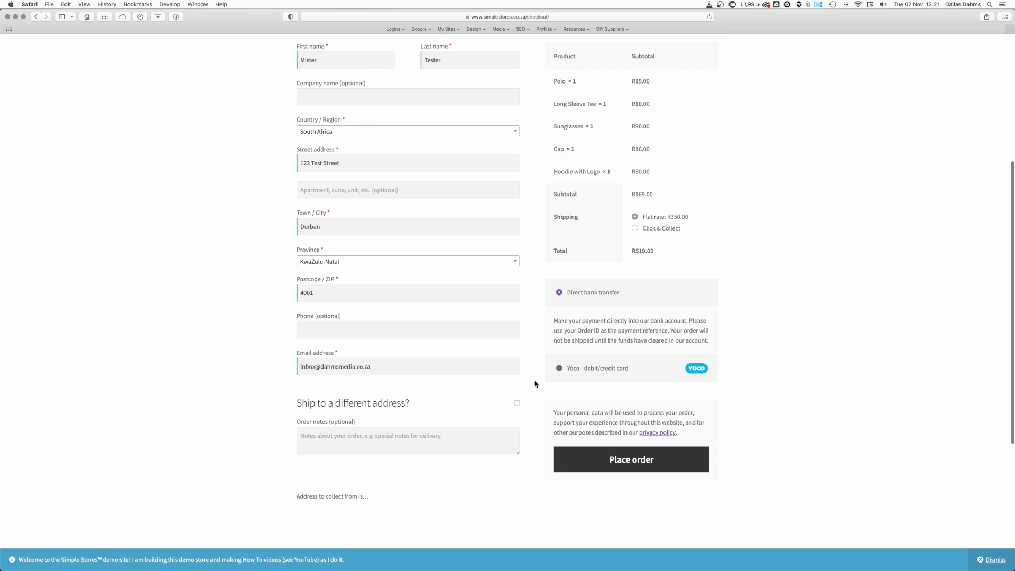
scroll(535, 384, "down", 1)
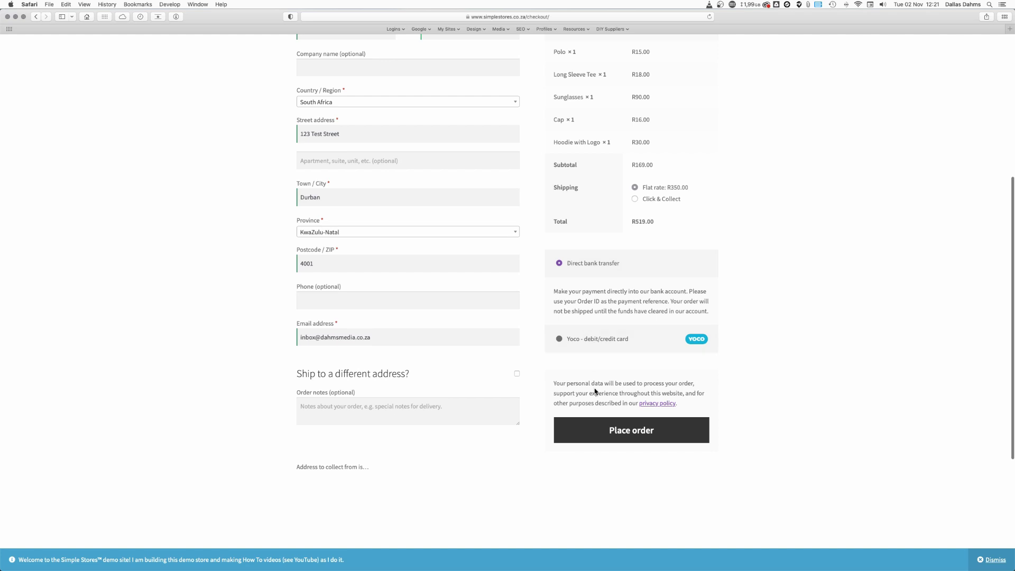
left_click(636, 431)
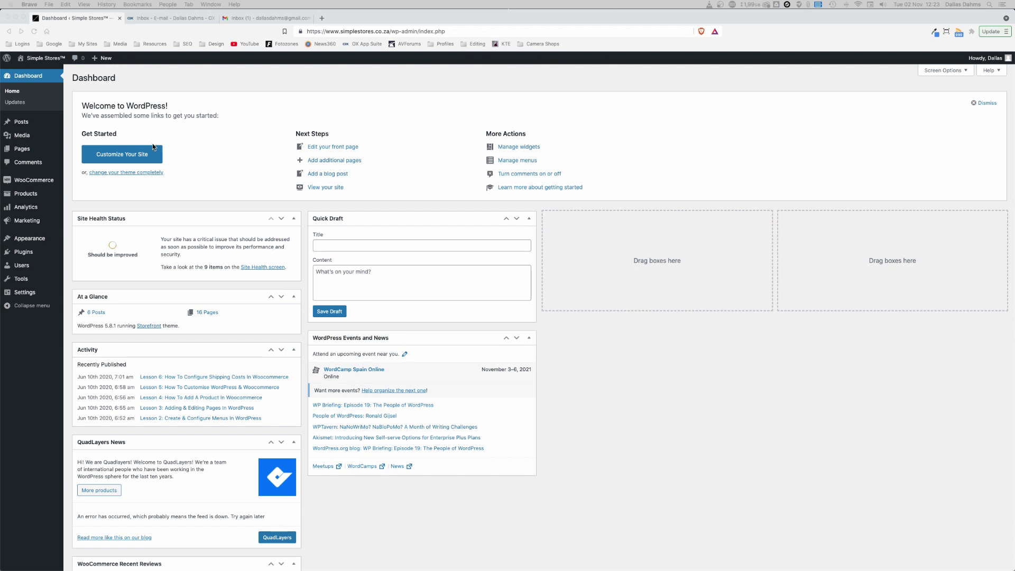
Step: Bulk-move order #192 to the Trash from the Orders list, then open order #193
mouse_move(25, 180)
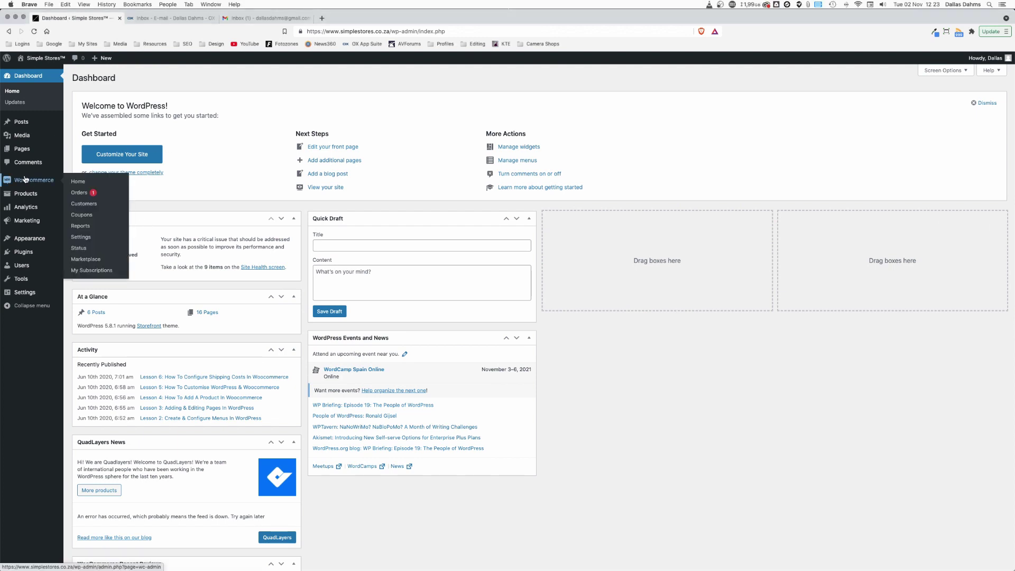
left_click(78, 194)
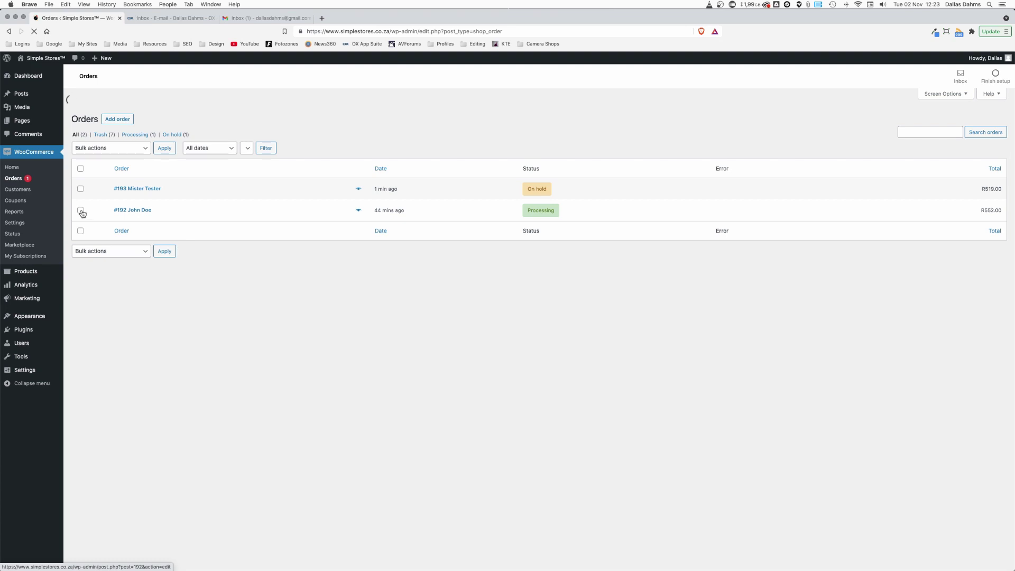
left_click(81, 211)
left_click(123, 149)
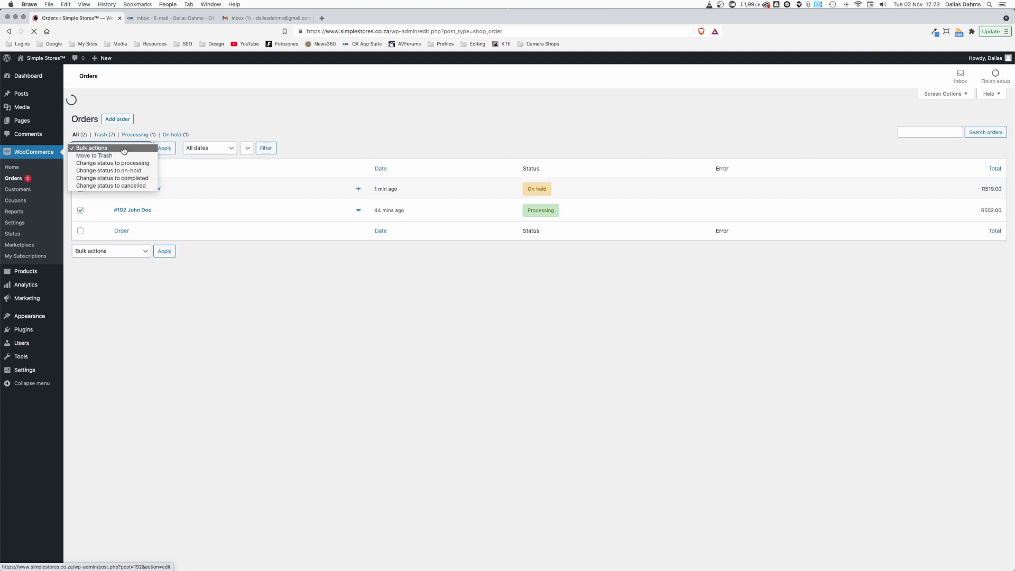
left_click(113, 156)
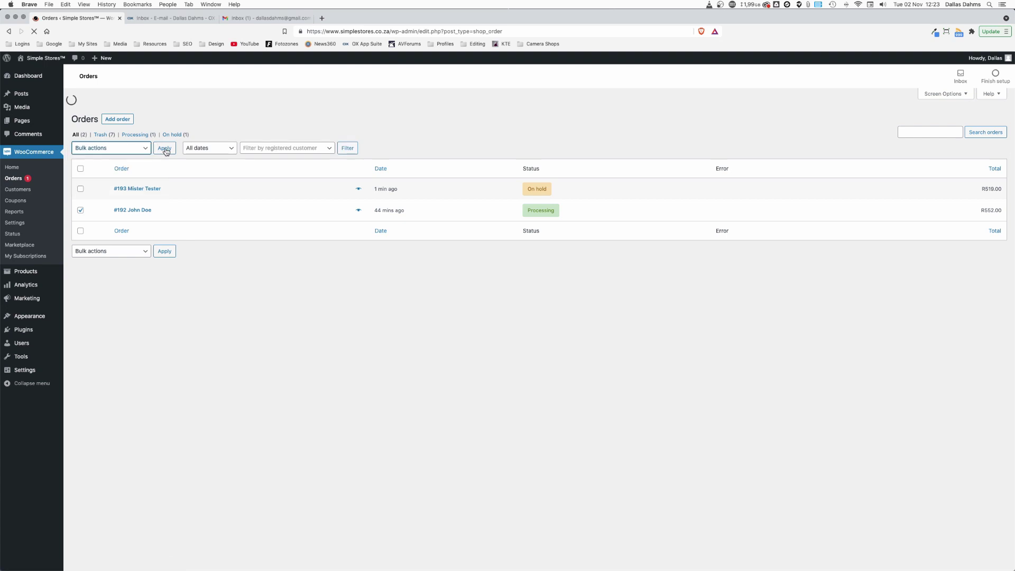
left_click(165, 149)
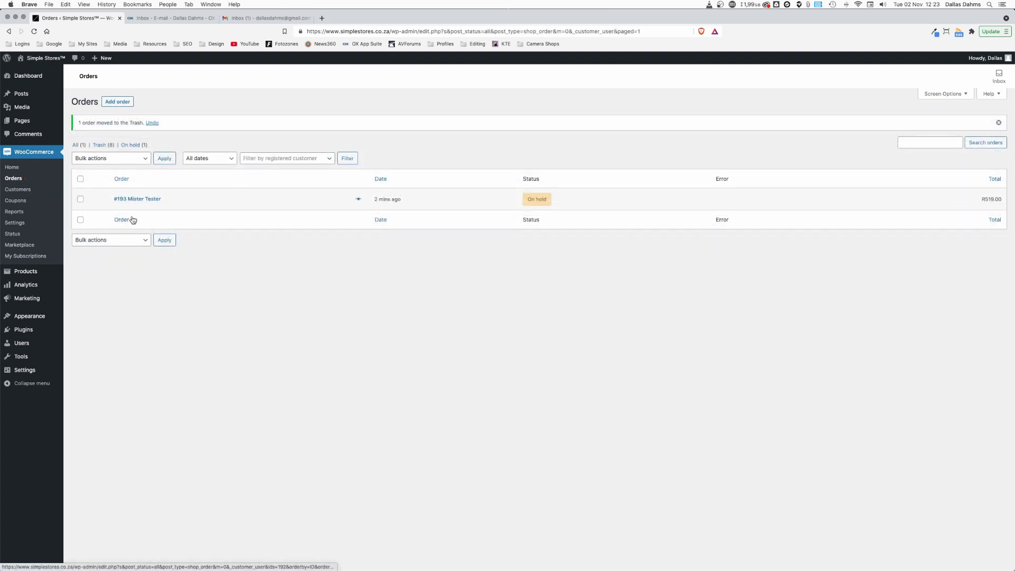
left_click(138, 200)
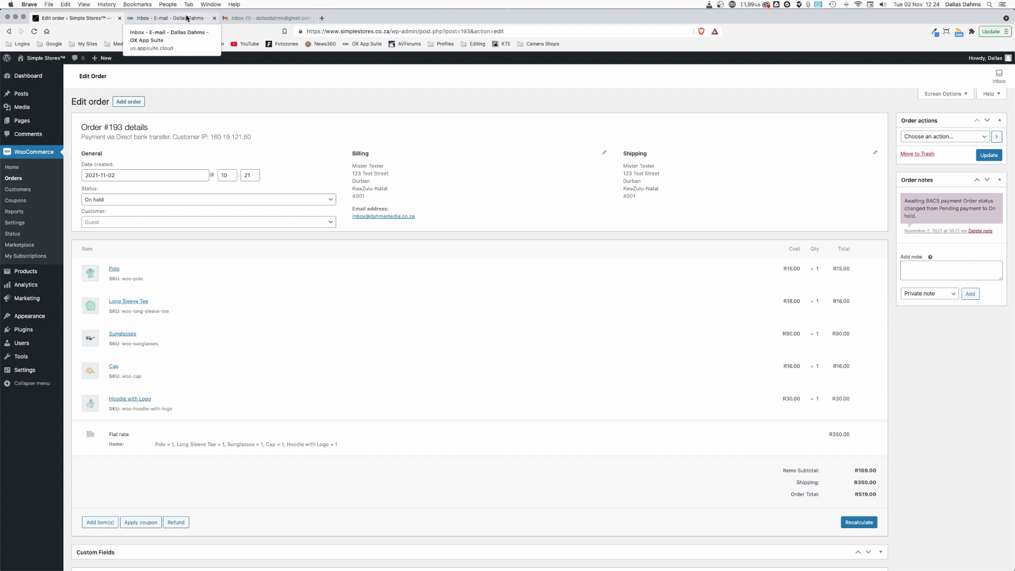
Step: Switch to the OX App Suite inbox, which has no new mail yet
left_click(187, 18)
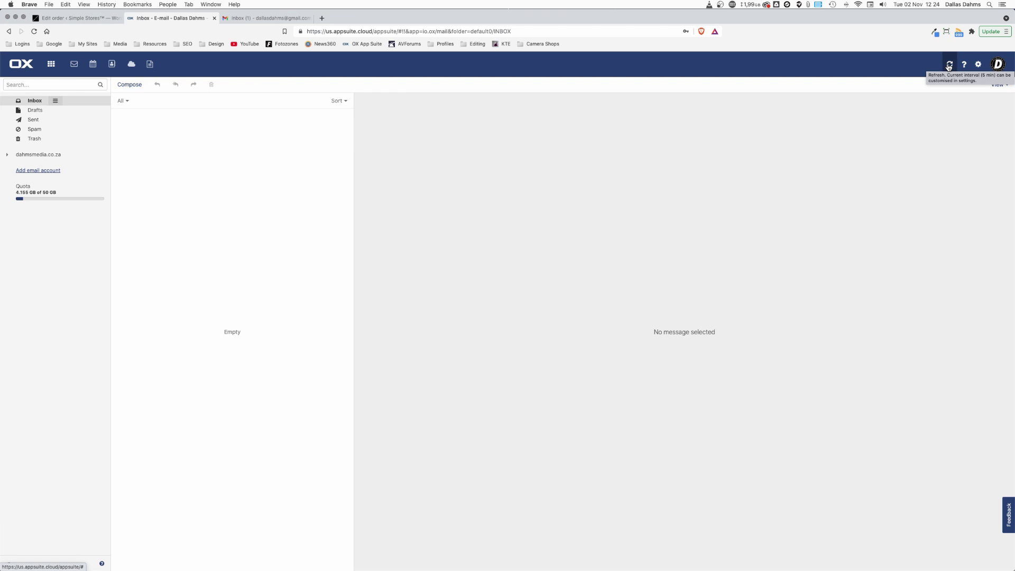
Step: Refresh the inbox and read the Simple Stores order #193 email with images shown
left_click(949, 65)
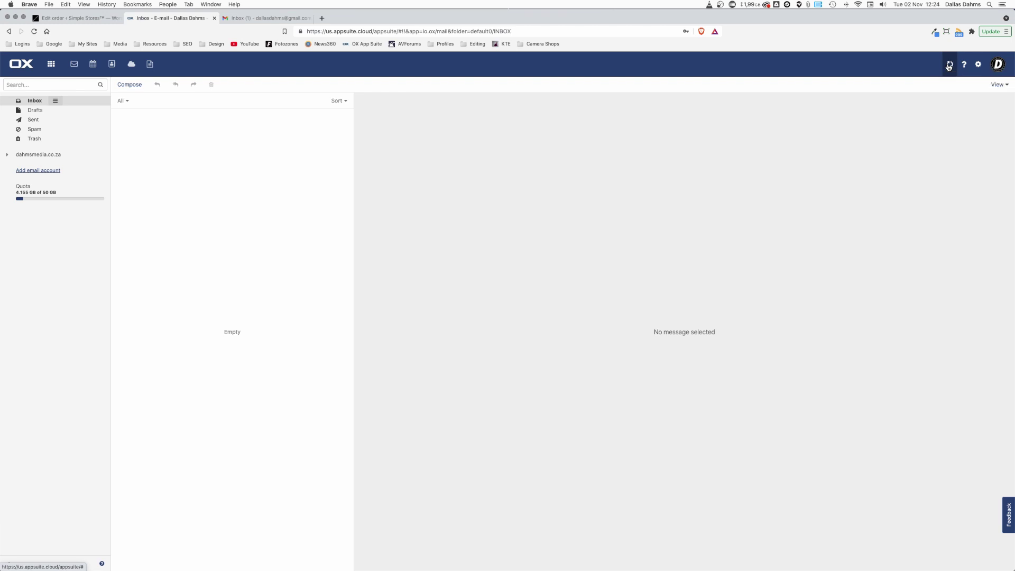
left_click(197, 123)
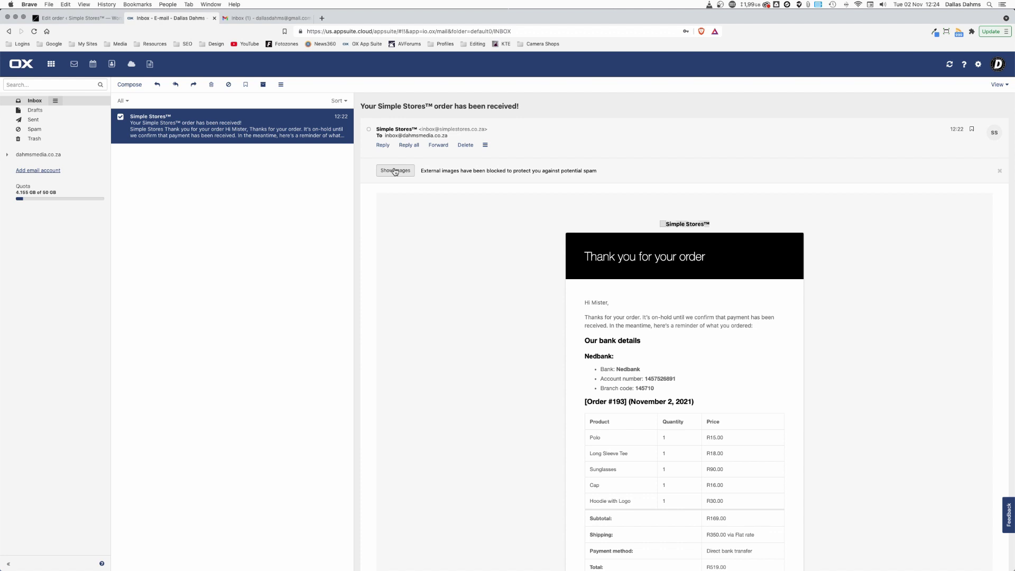
left_click(395, 171)
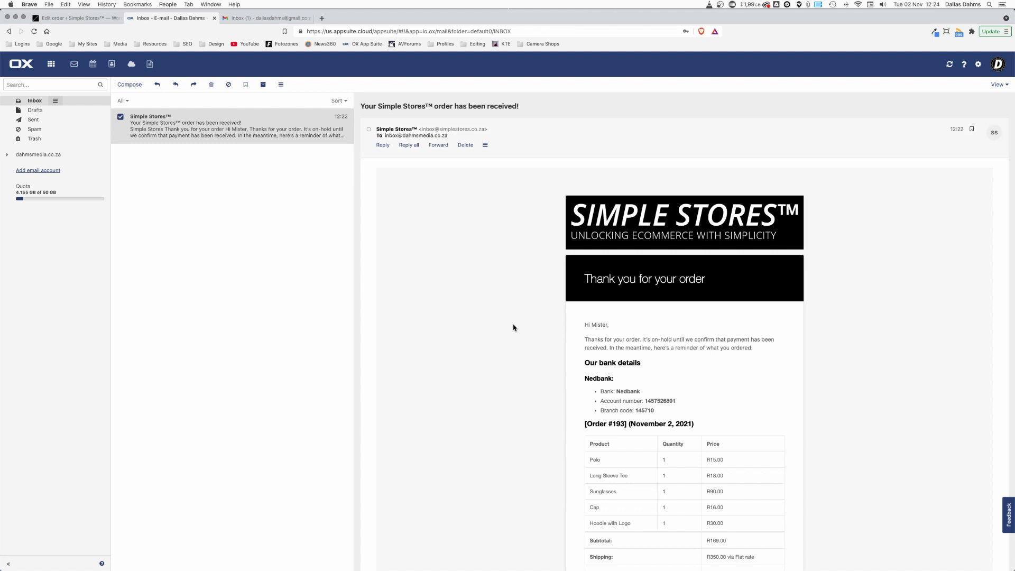
scroll(547, 307, "down", 2)
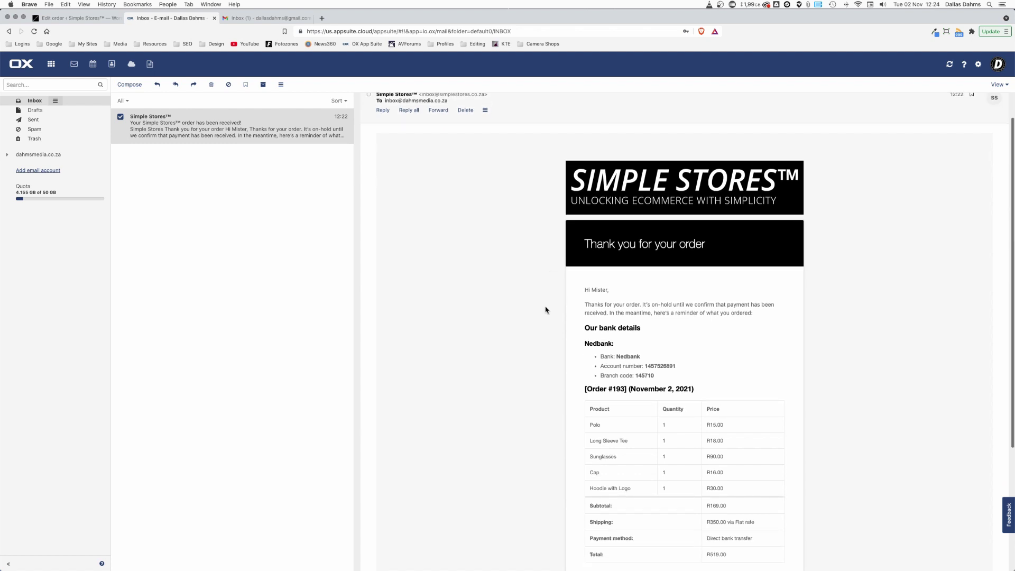
scroll(547, 310, "down", 2)
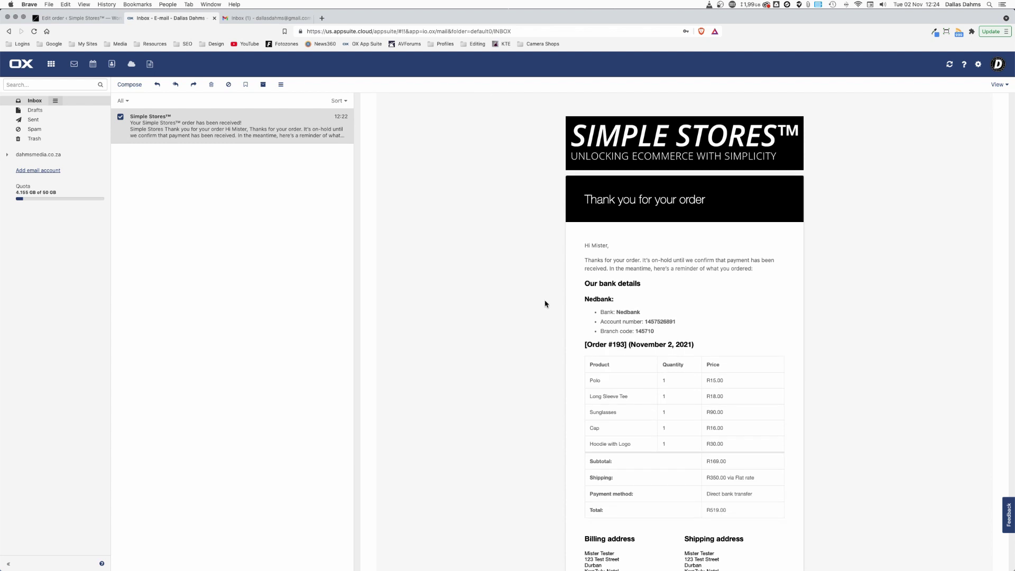
scroll(546, 304, "down", 1)
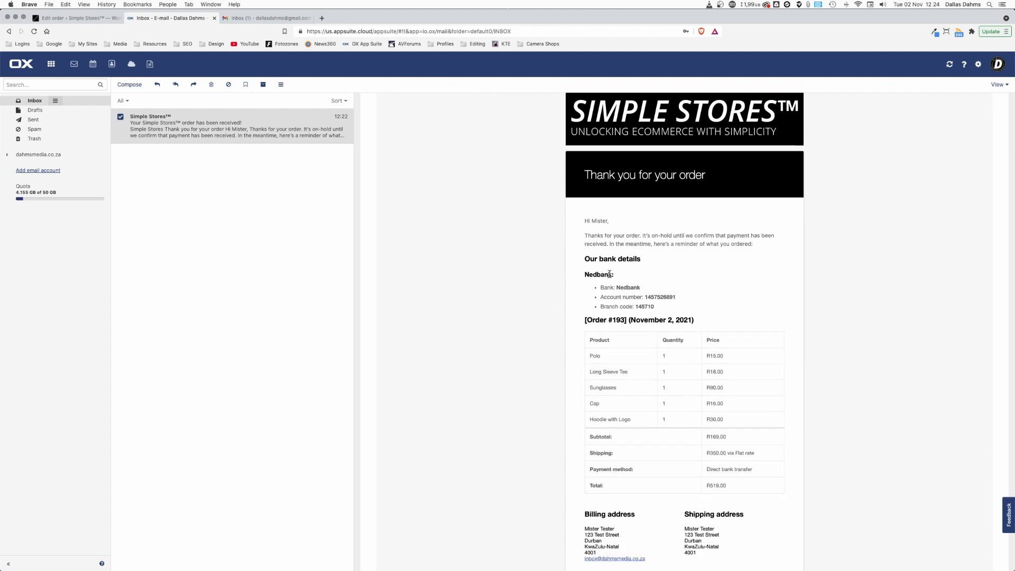
scroll(568, 314, "down", 4)
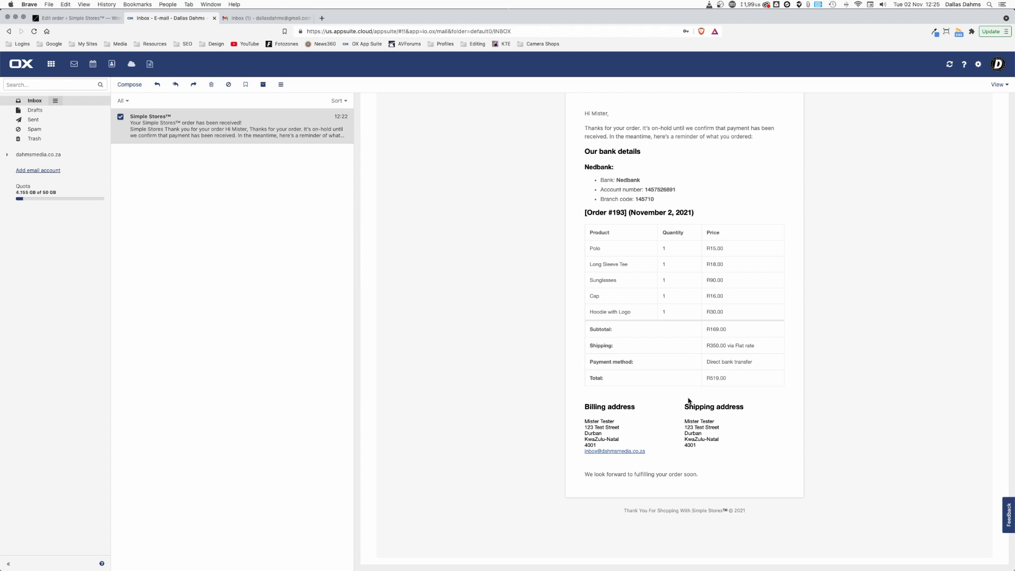
scroll(672, 361, "up", 5)
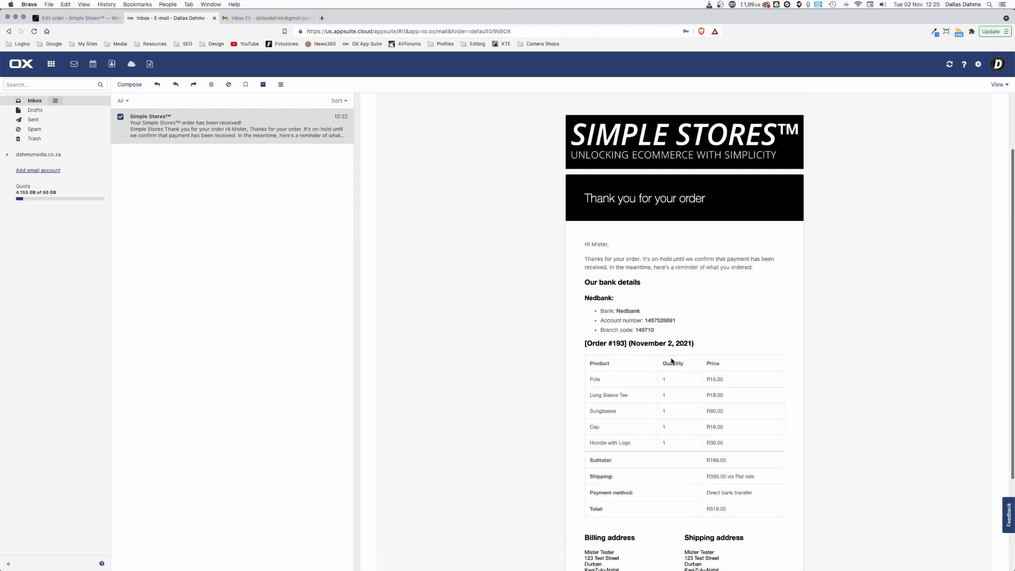
scroll(672, 362, "up", 2)
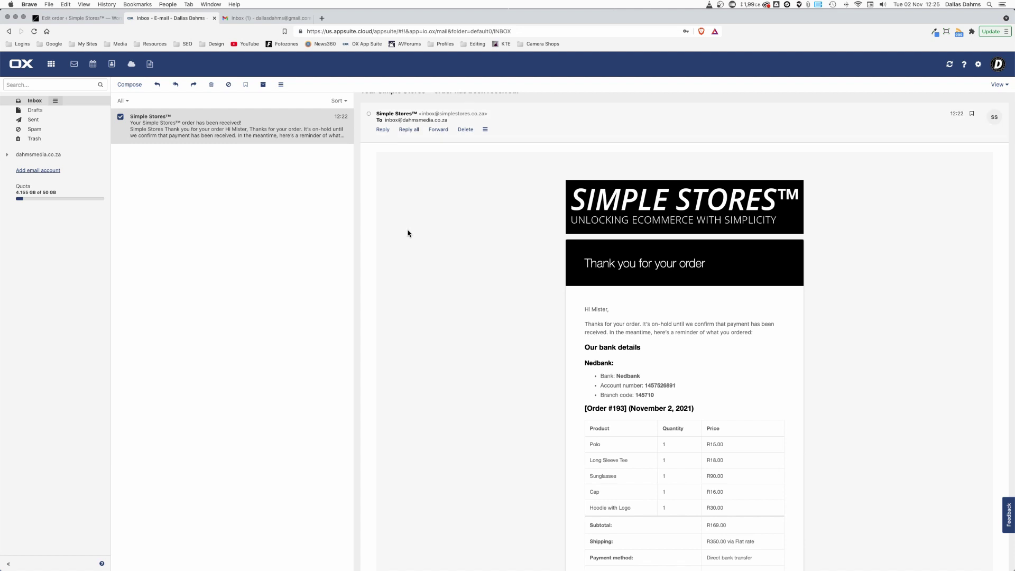
left_click(262, 19)
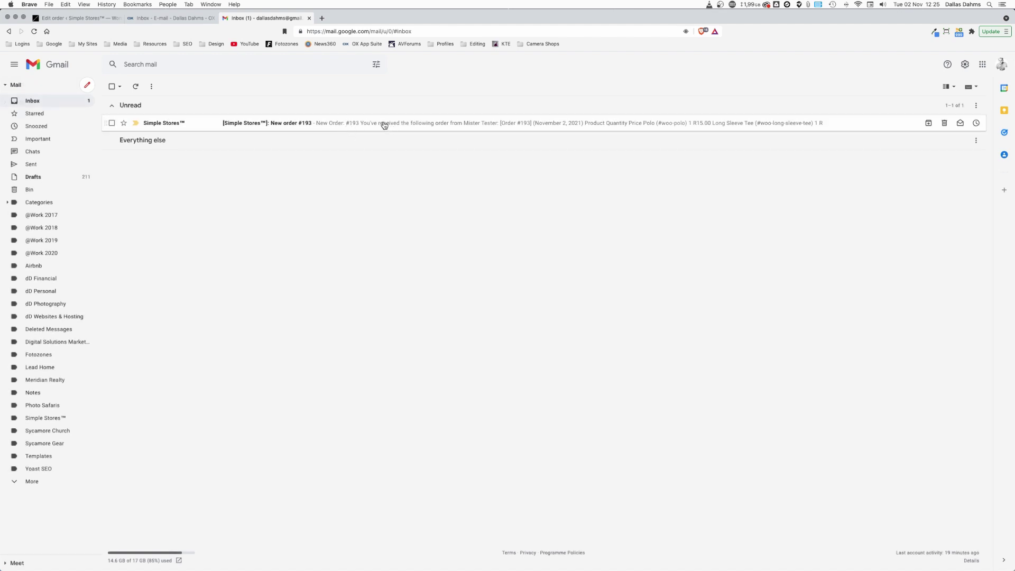
Step: Read through the '[Simple Stores]: New order #193' email: five items, R519.00 total, both addresses
left_click(298, 125)
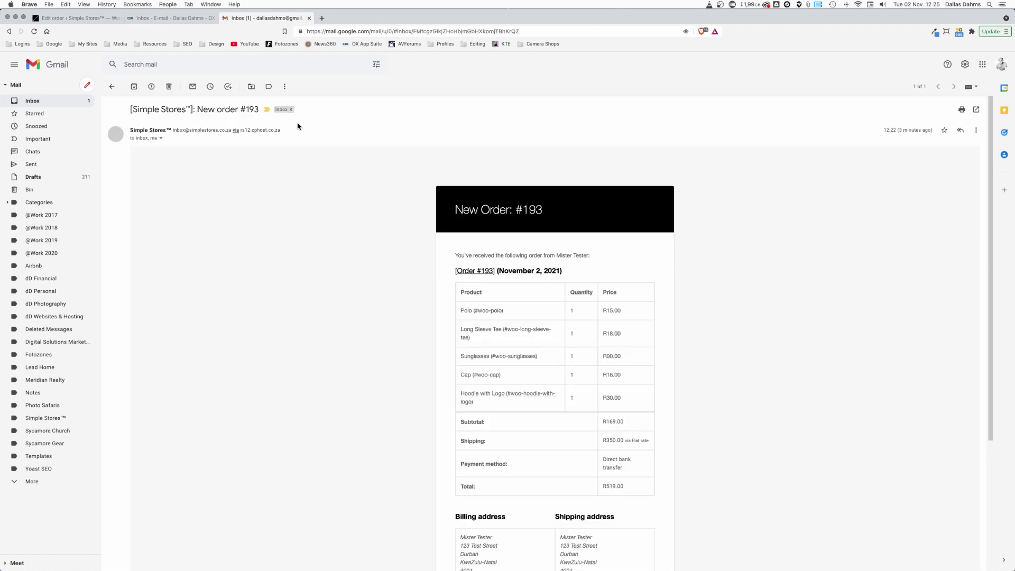
scroll(387, 325, "down", 2)
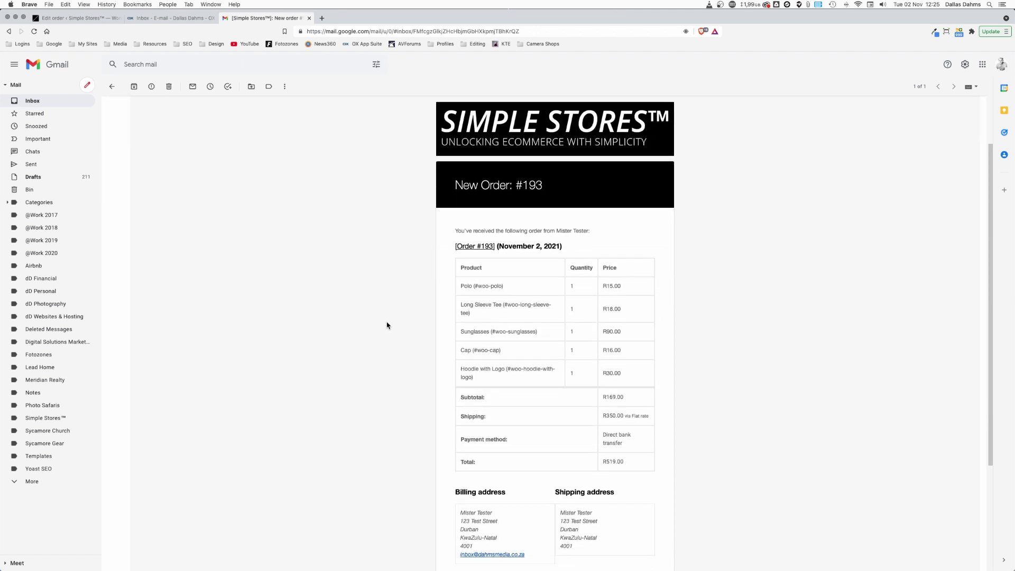
scroll(387, 325, "down", 2)
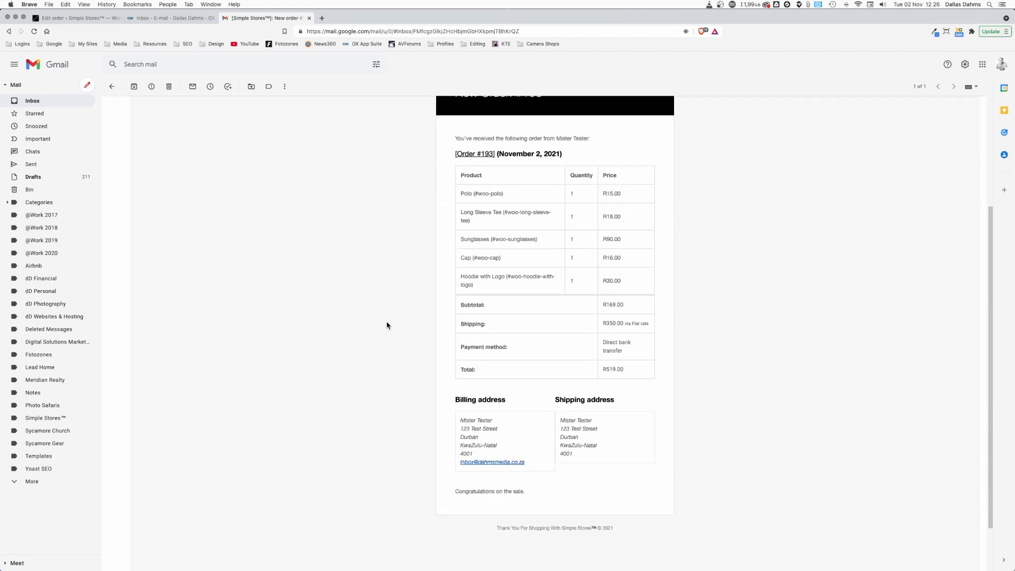
scroll(387, 325, "down", 1)
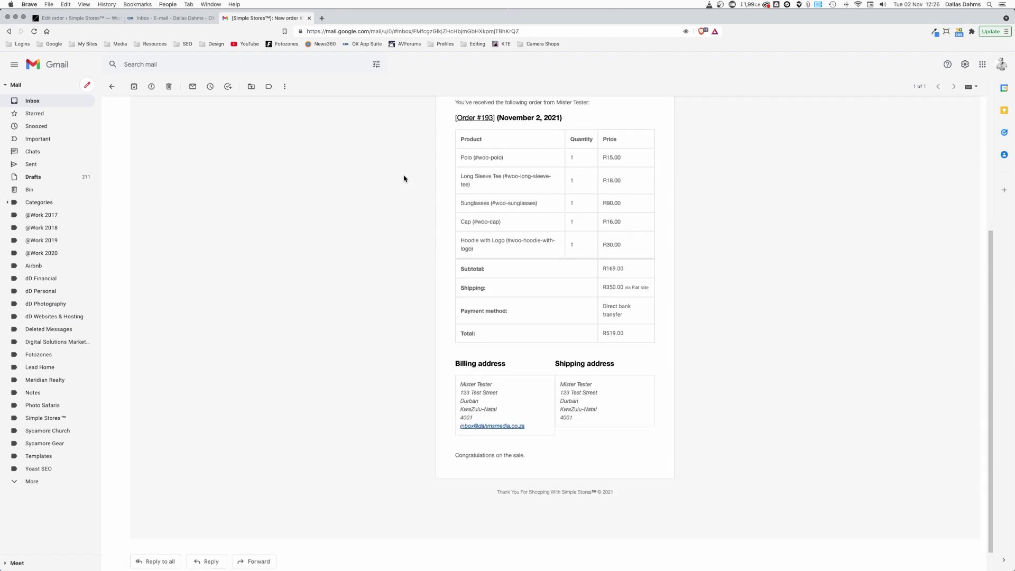
scroll(404, 252, "down", 1)
scroll(404, 252, "up", 2)
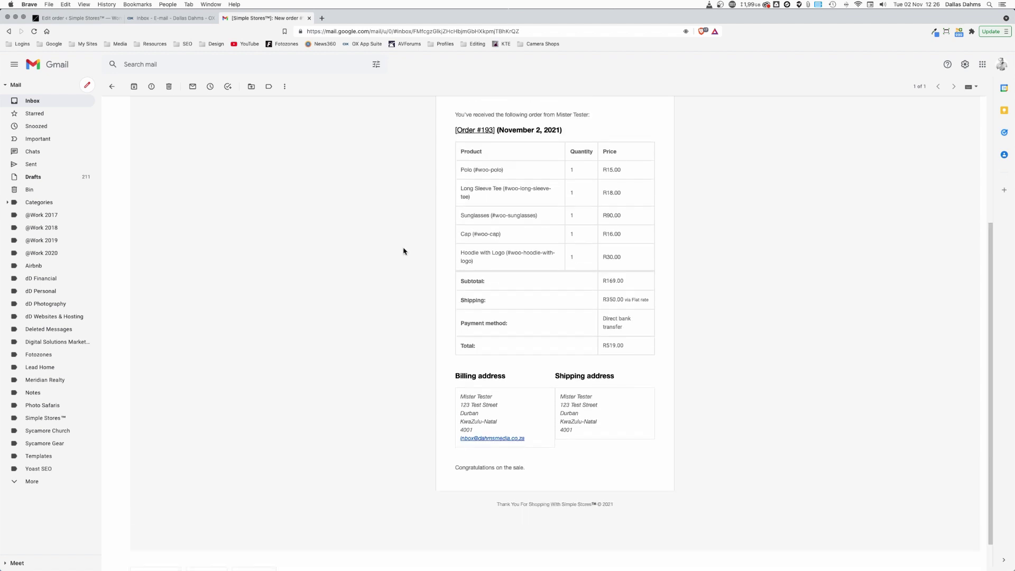
scroll(404, 251, "up", 3)
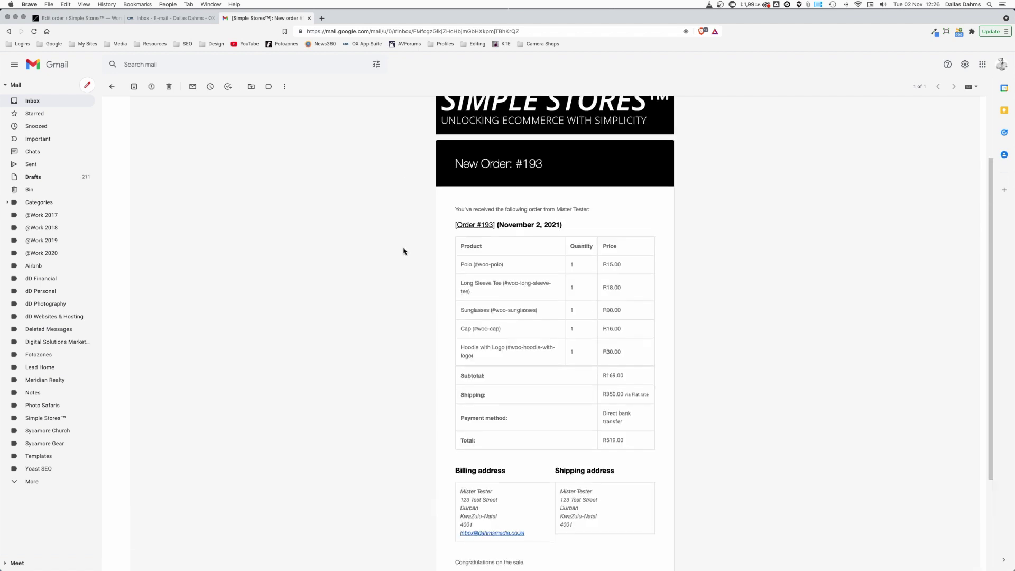
scroll(404, 252, "up", 1)
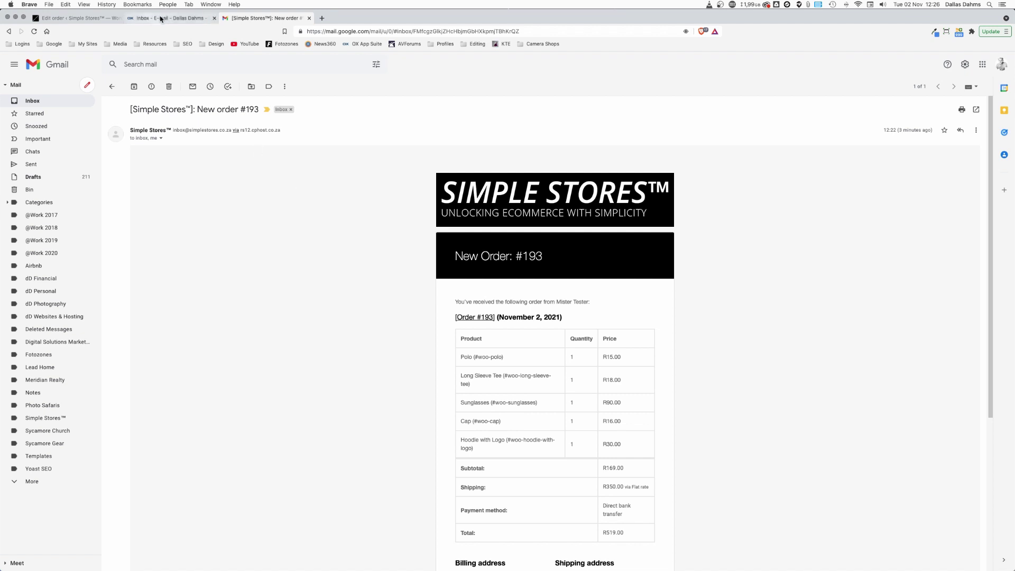
Step: Set order #193's status to Processing and update the order
left_click(77, 19)
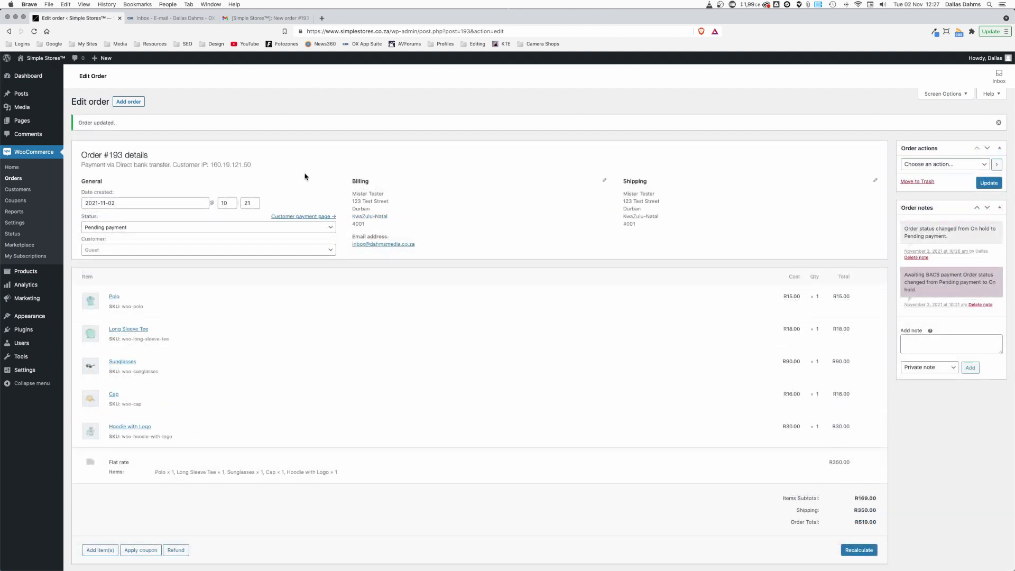
left_click(303, 229)
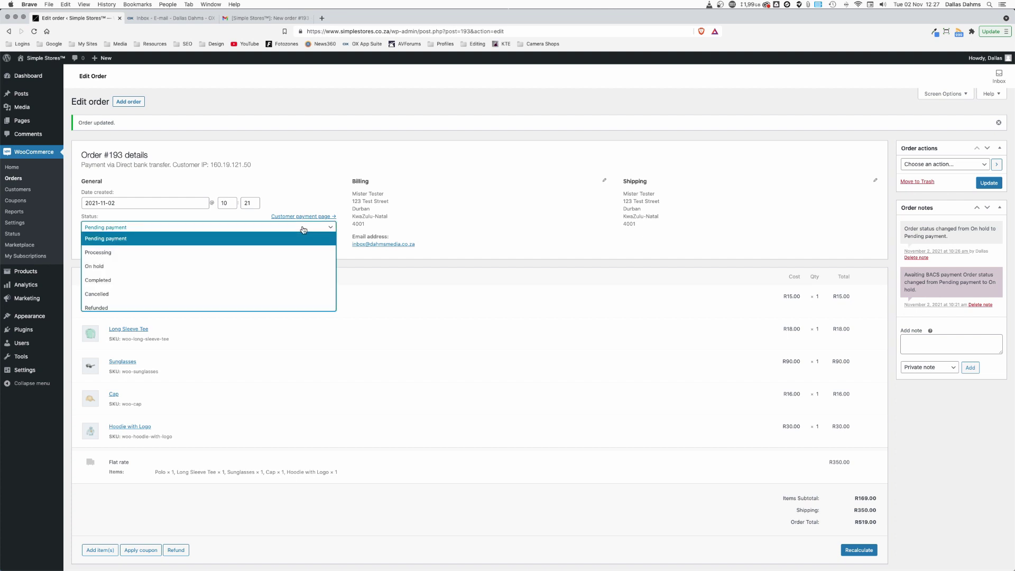
left_click(124, 253)
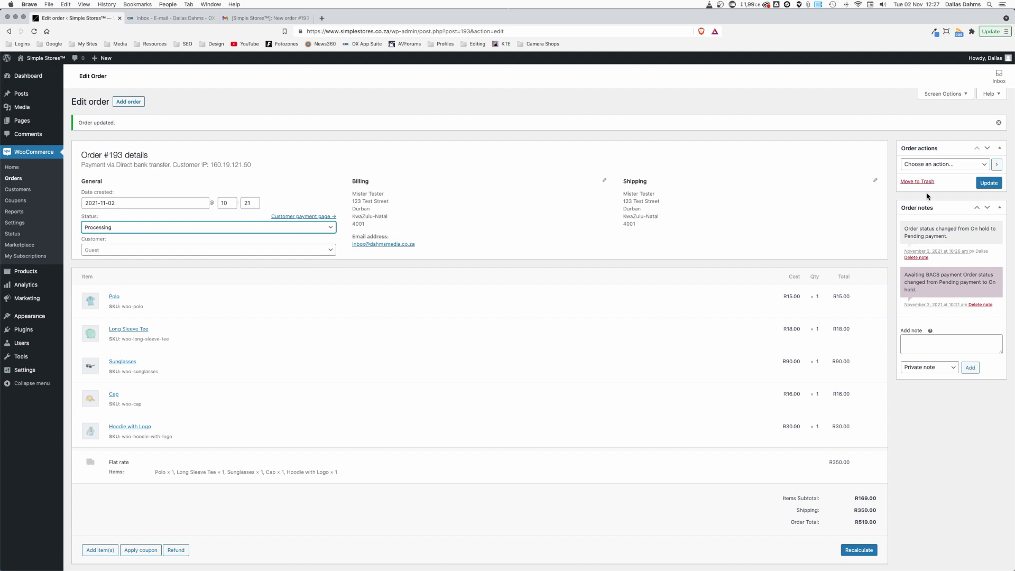
left_click(983, 185)
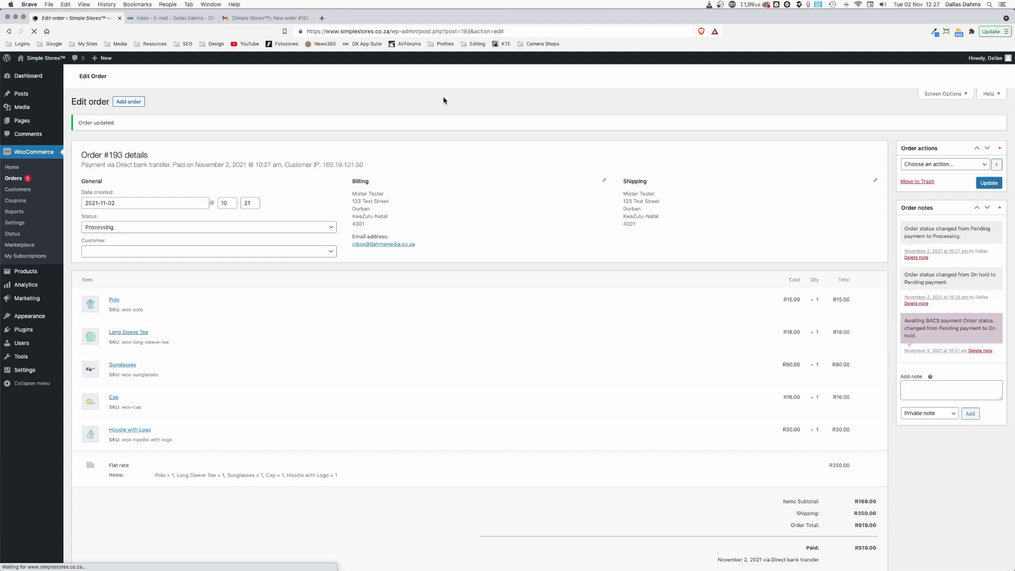
left_click(161, 19)
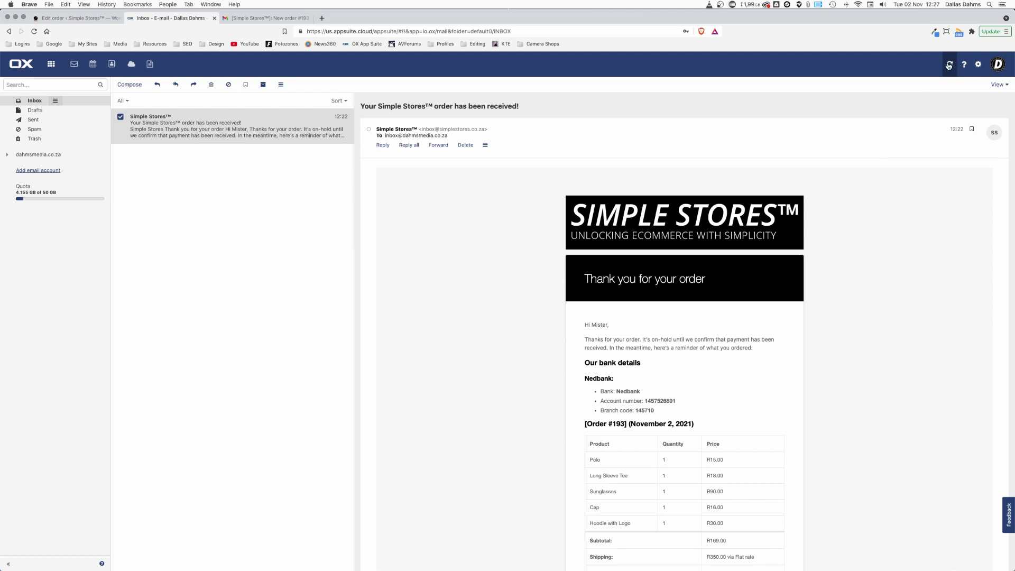
Step: Fetch new mail and read the 12:27 'Thank you for your payment!' email with images loaded
left_click(949, 65)
left_click(951, 64)
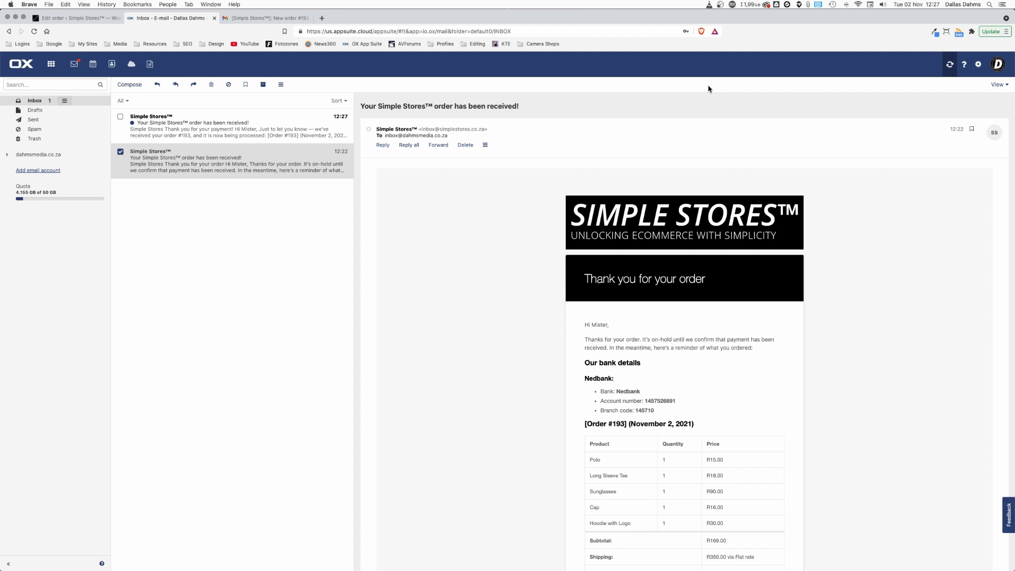
left_click(174, 133)
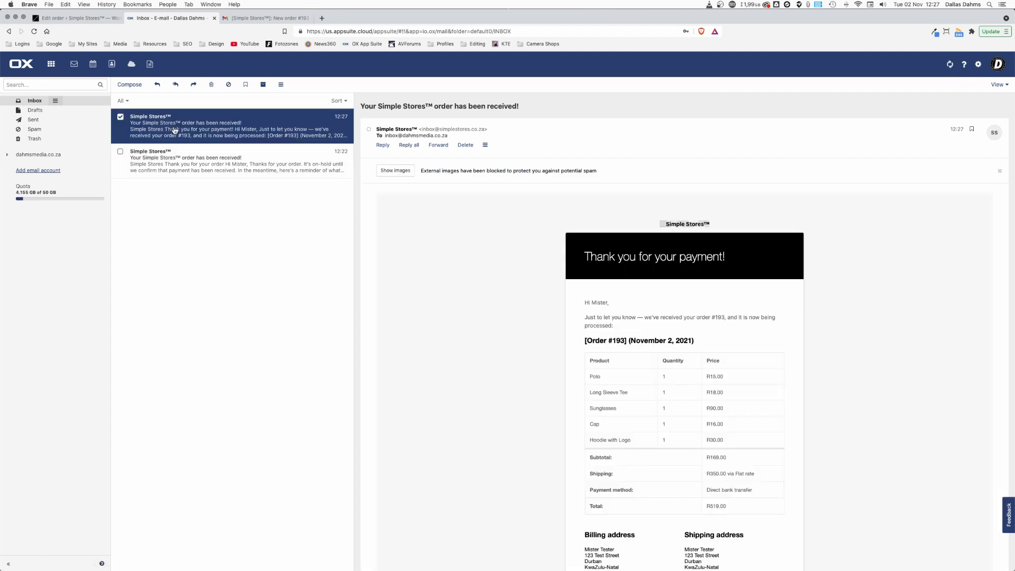
left_click(390, 170)
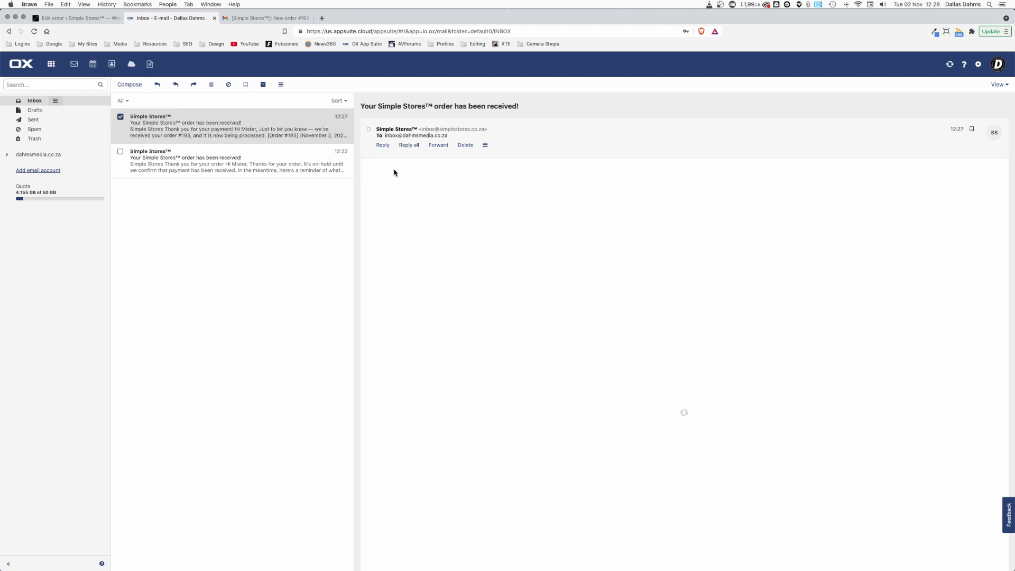
scroll(460, 343, "down", 1)
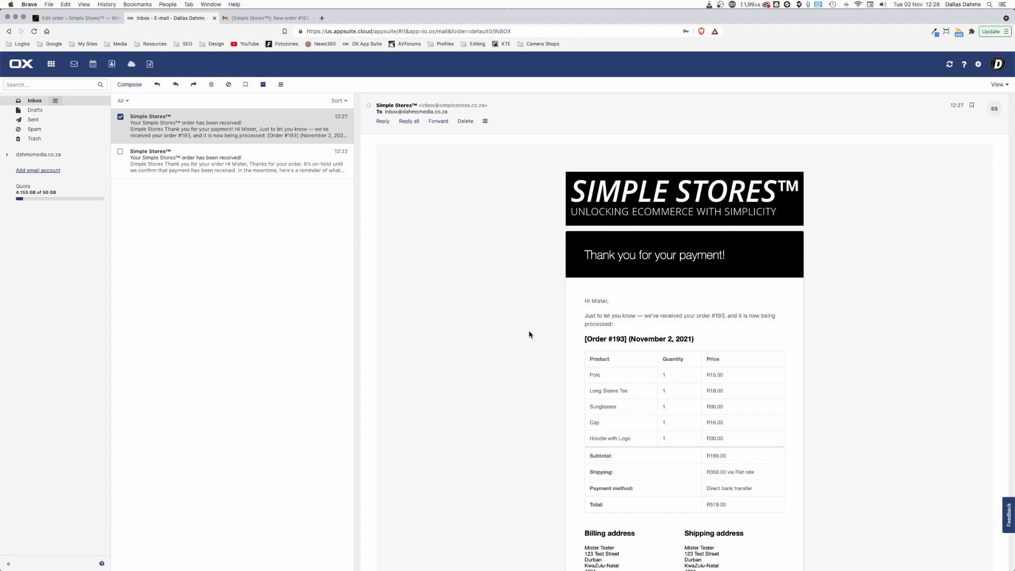
scroll(529, 334, "down", 1)
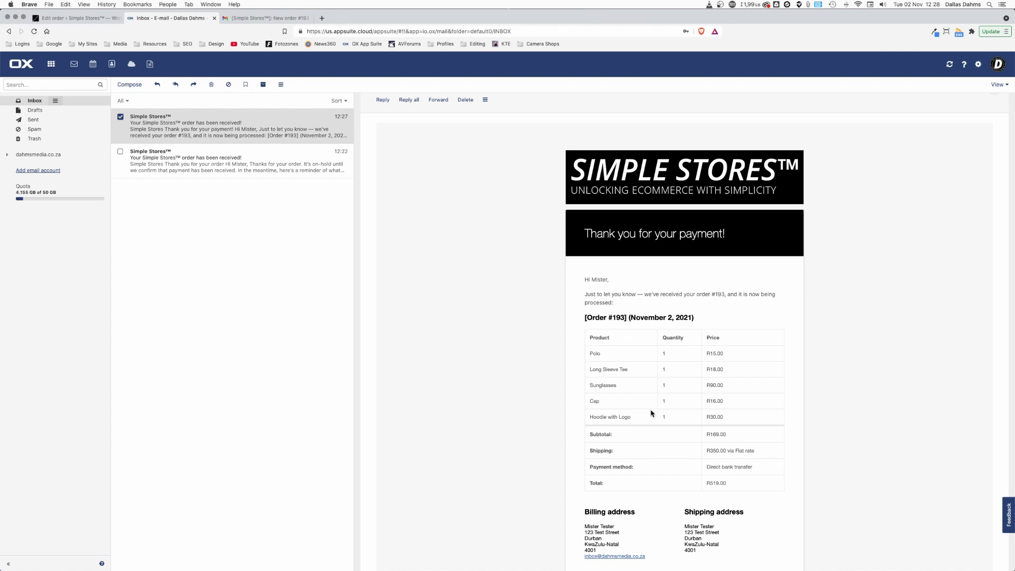
scroll(651, 413, "down", 2)
scroll(652, 412, "down", 1)
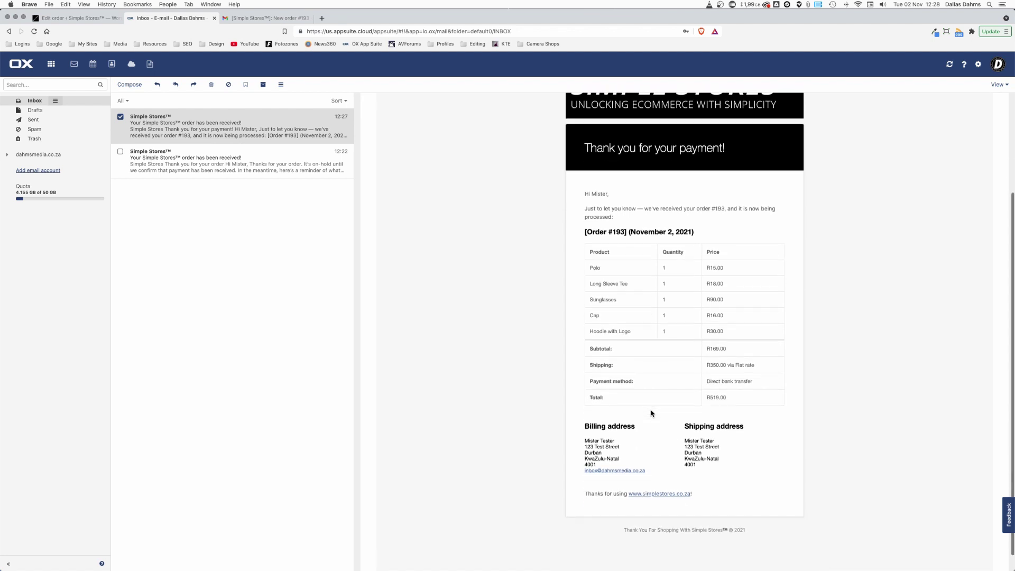
scroll(667, 345, "up", 1)
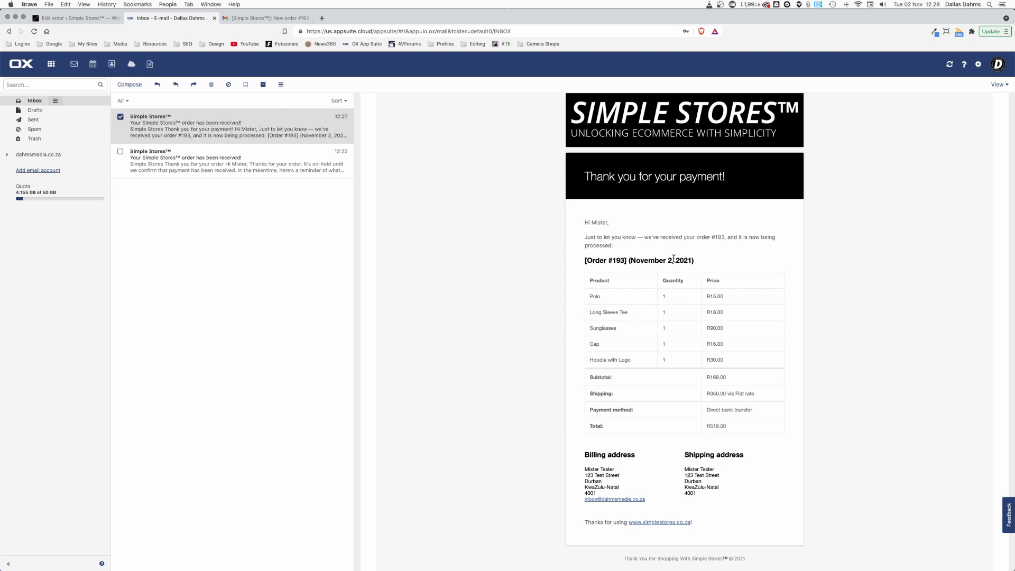
scroll(632, 378, "down", 2)
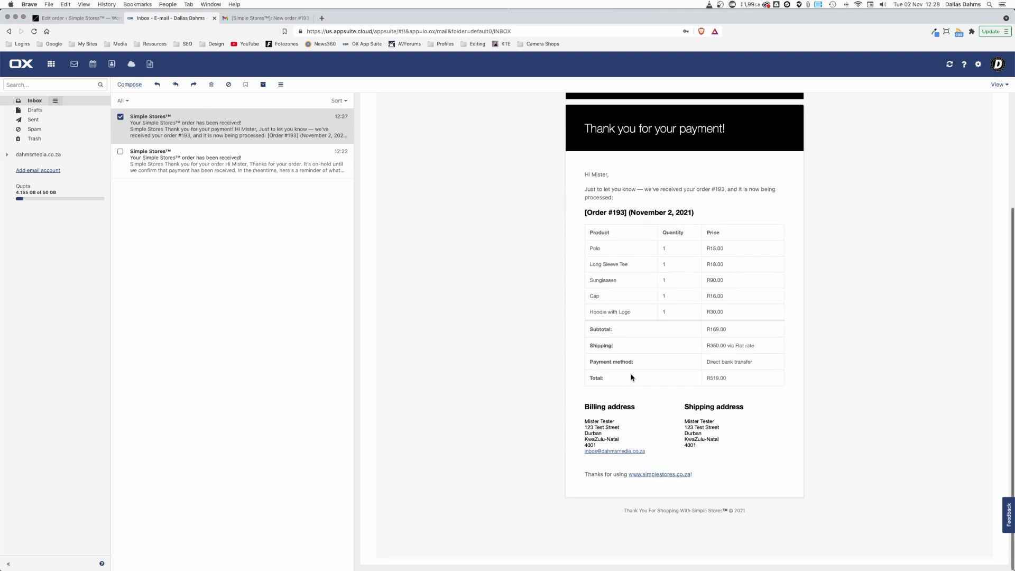
scroll(632, 377, "up", 5)
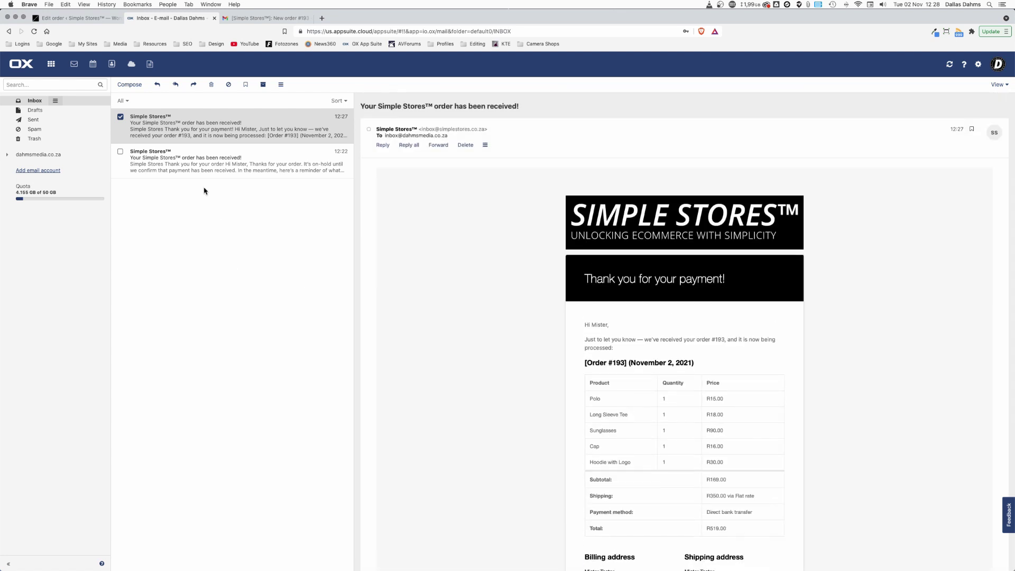
Step: Glance at the New order #193 email in Gmail, then return to order #193's edit screen
left_click(250, 17)
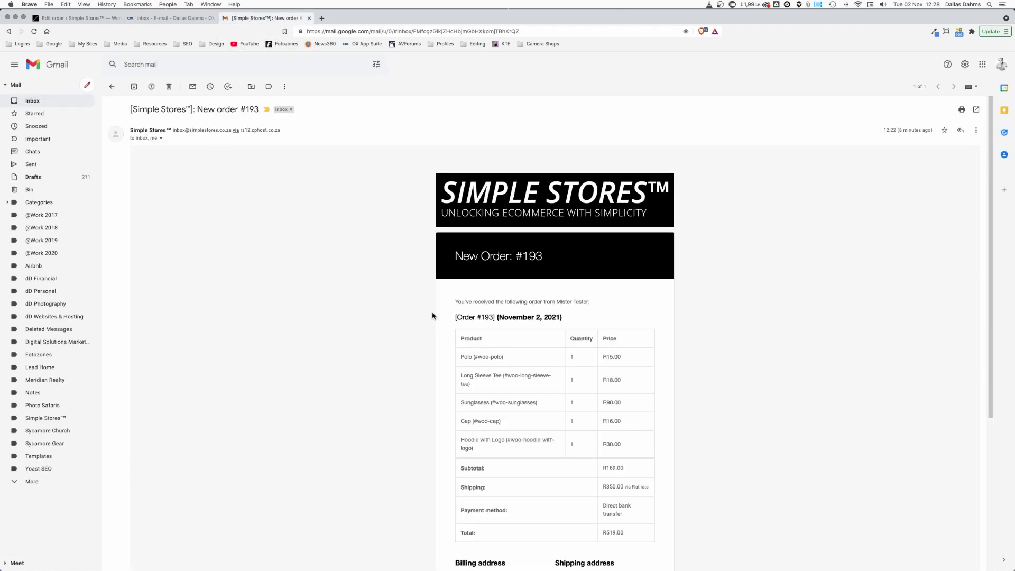
left_click(71, 19)
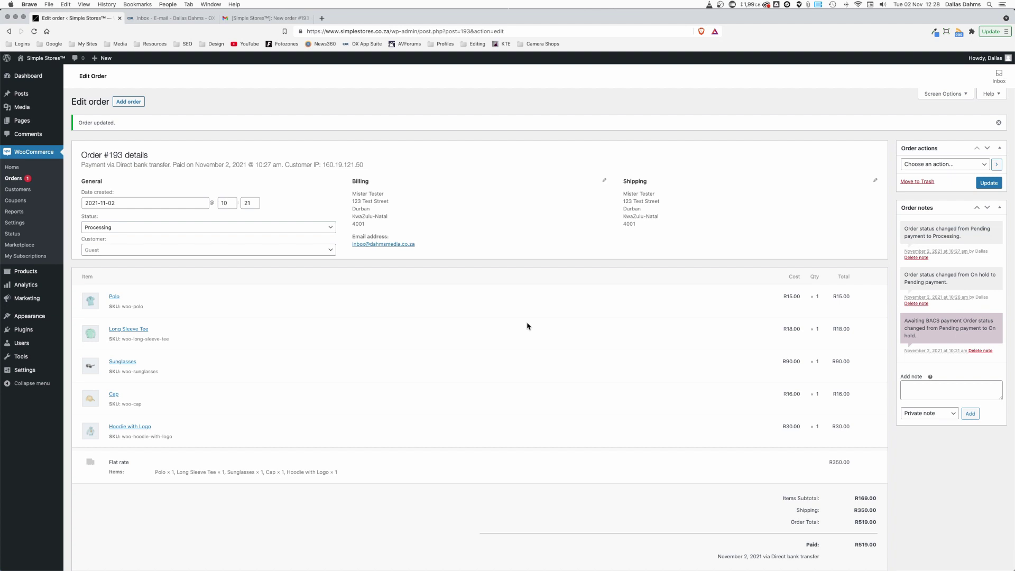
Step: Add a customer-visible note to order #193 saying items shipped via courier, with the tracking number
left_click(302, 229)
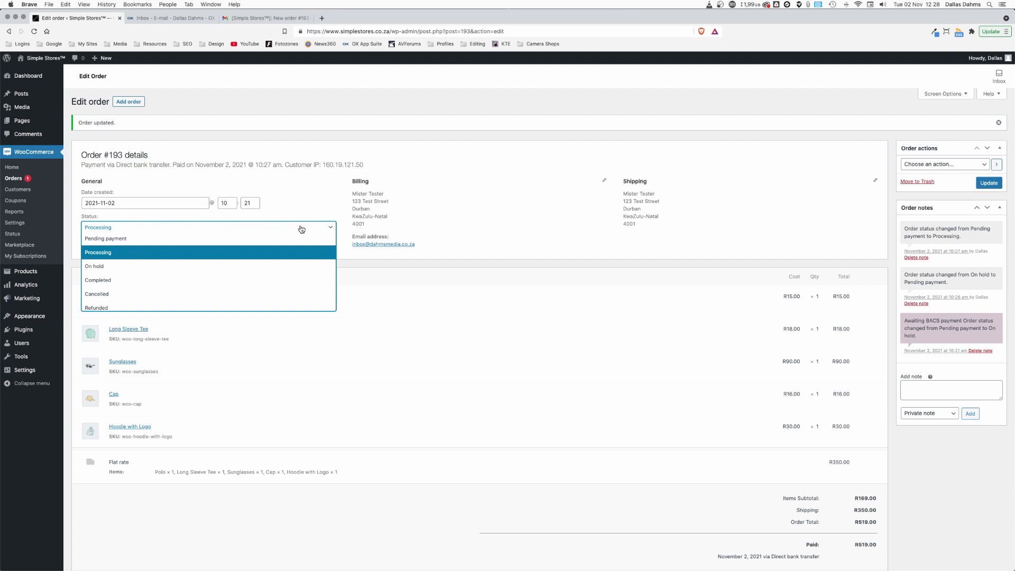
left_click(301, 229)
left_click(516, 221)
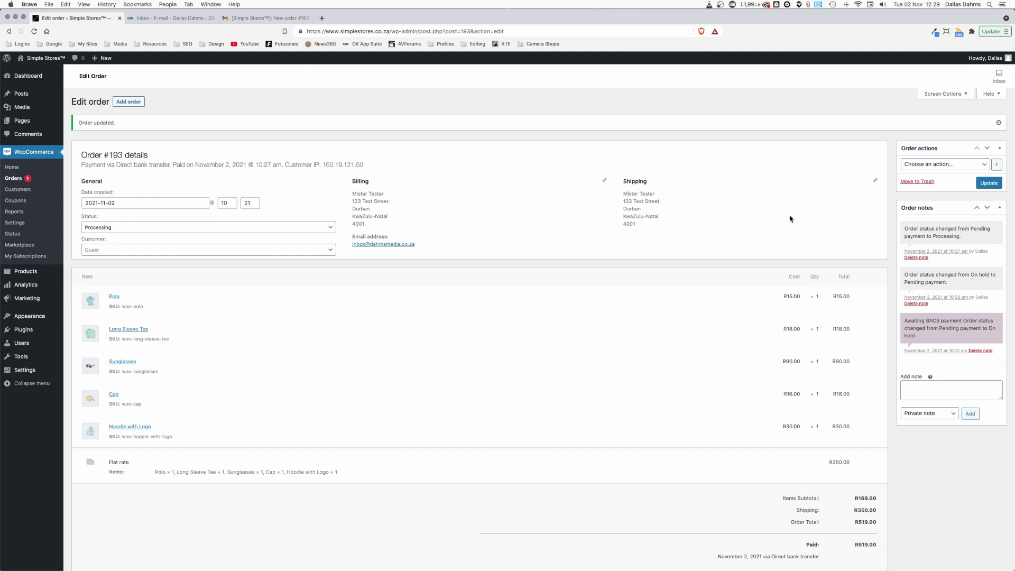
left_click(918, 389)
type("Items shipped via courier - tracking num")
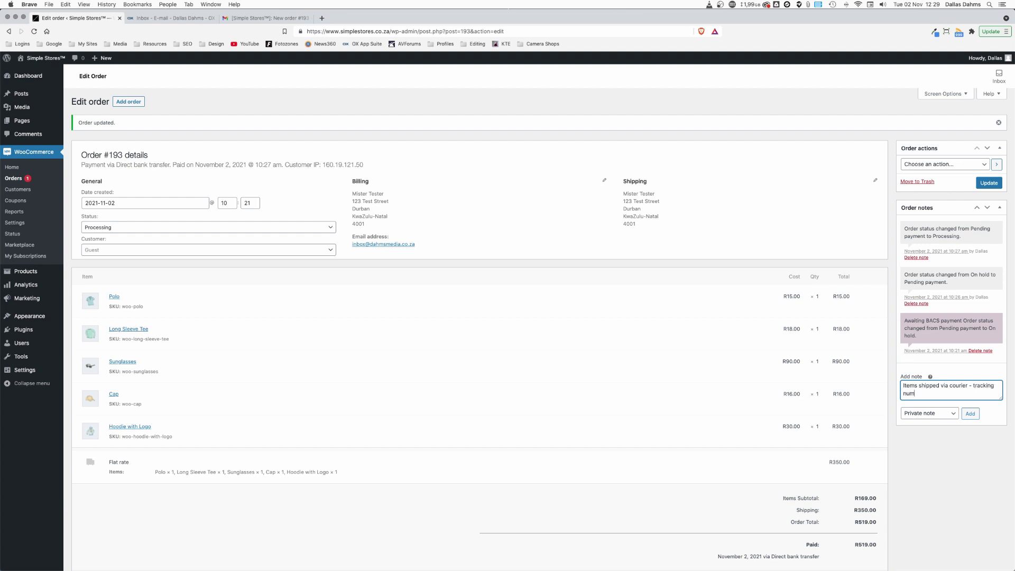
type("23092340980")
left_click(930, 413)
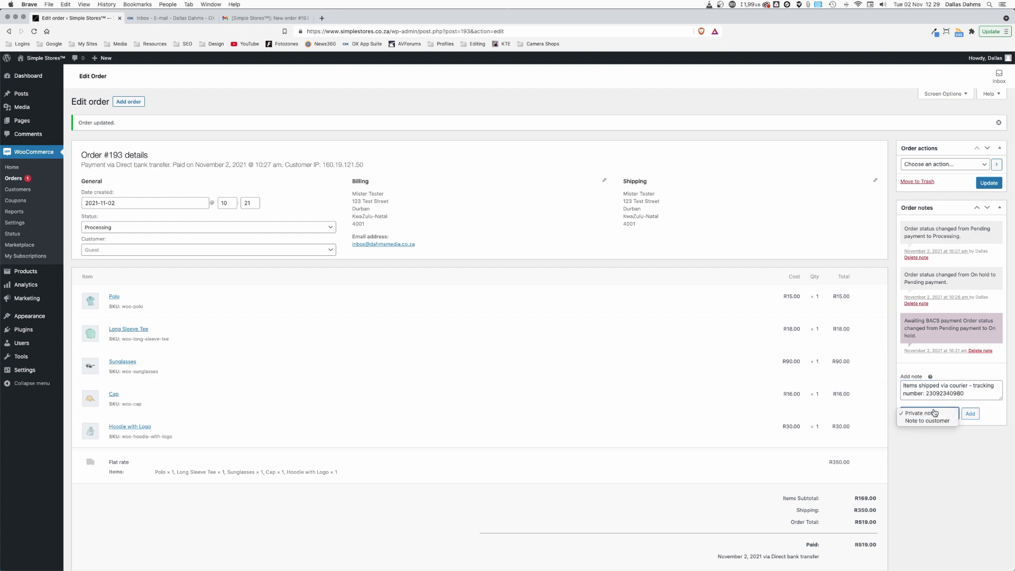
left_click(931, 421)
left_click(973, 416)
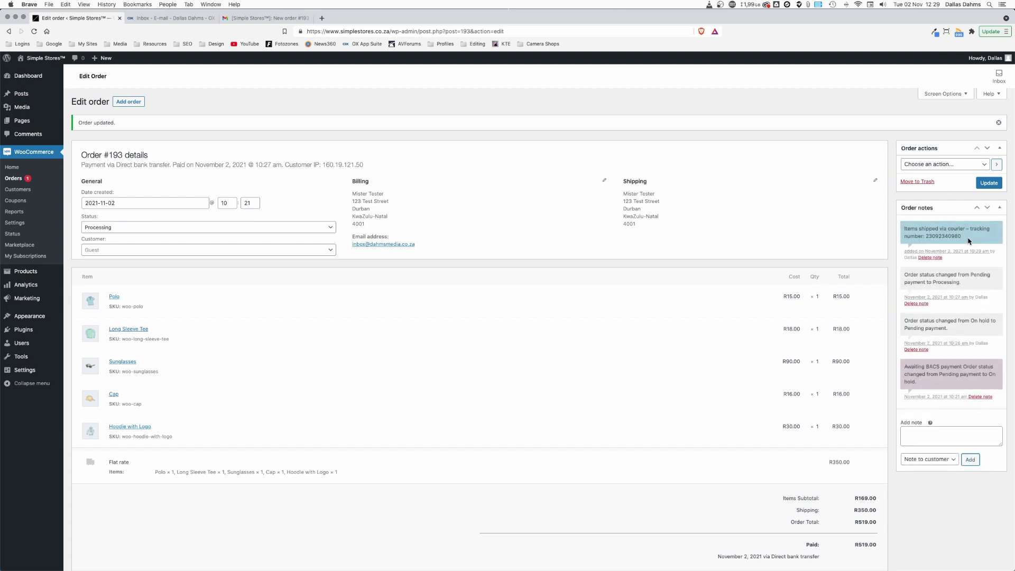
Step: Refresh the OX inbox and read the 12:29 'Note added to your order' courier-note email for order #193
left_click(175, 20)
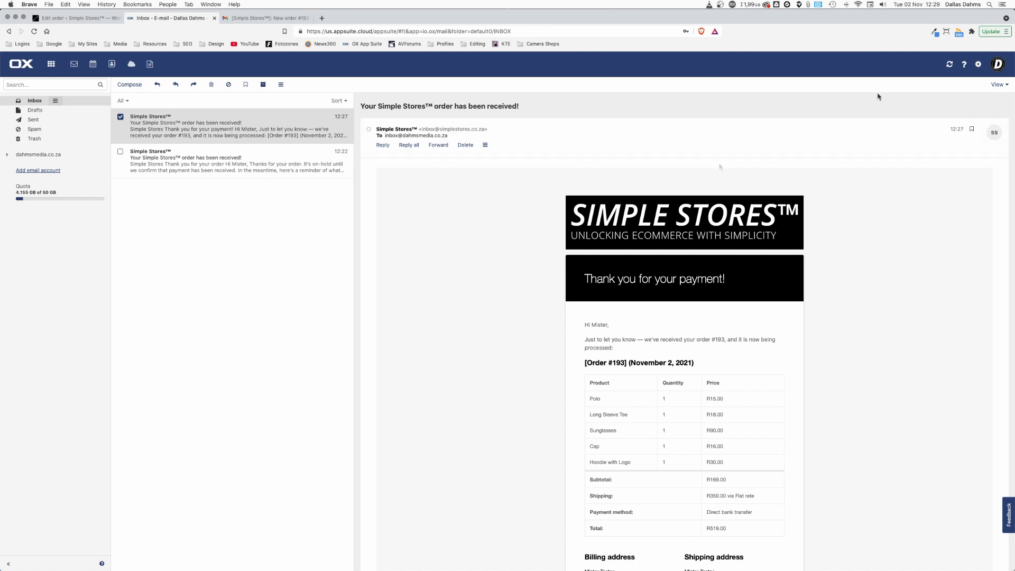
left_click(950, 64)
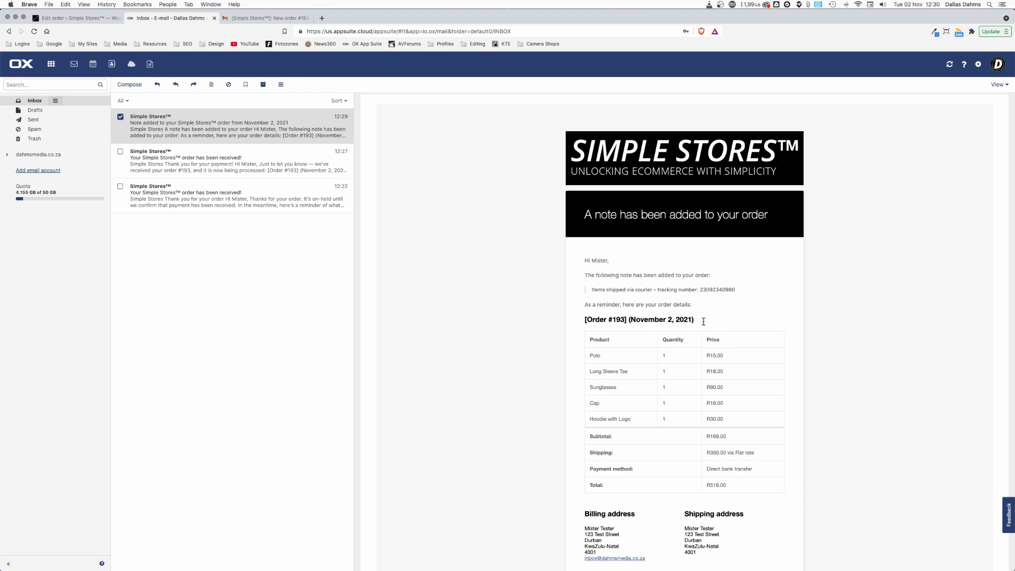
scroll(728, 324, "down", 2)
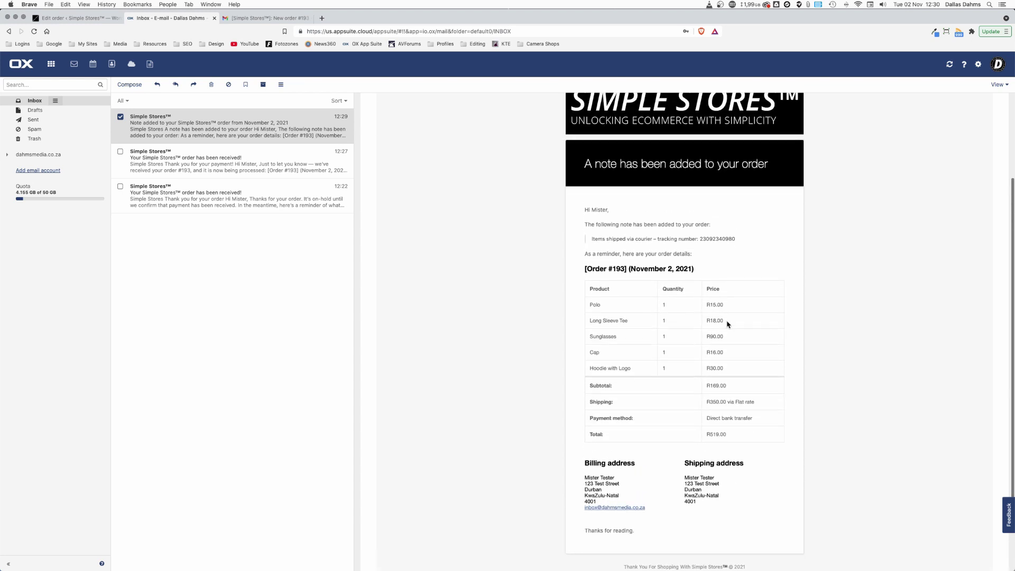
scroll(729, 324, "up", 1)
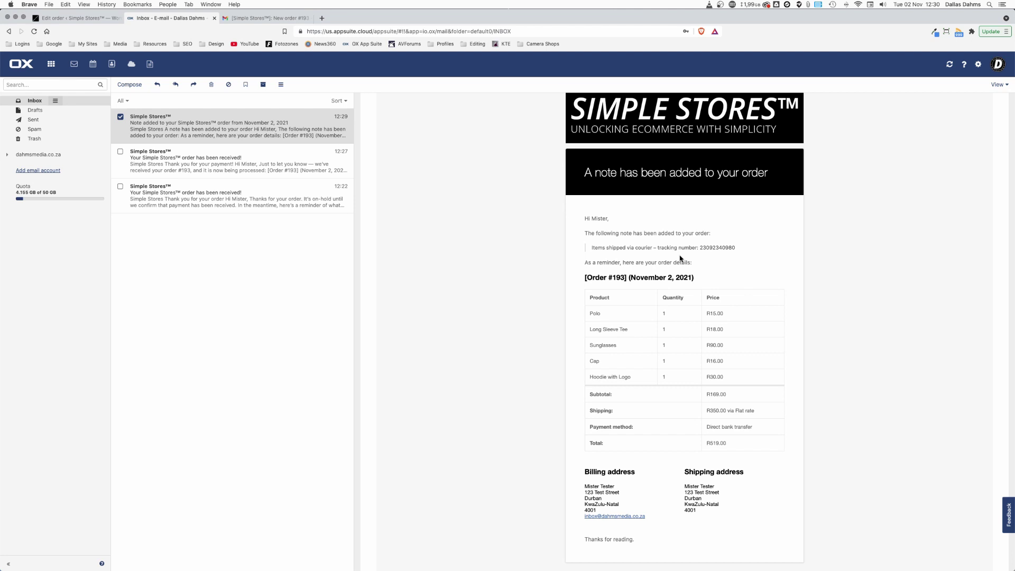
scroll(681, 258, "up", 1)
scroll(637, 336, "up", 2)
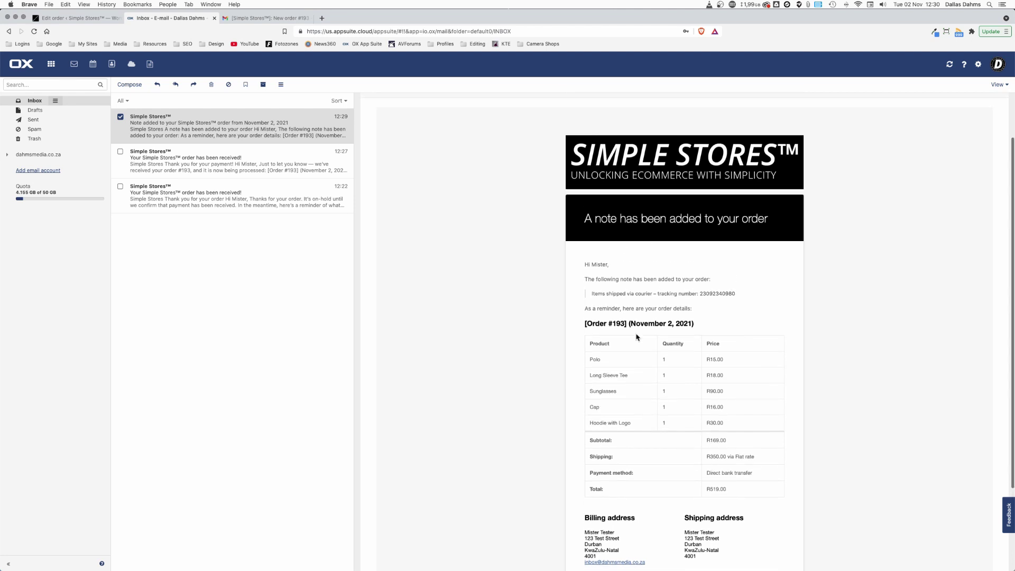
left_click(76, 18)
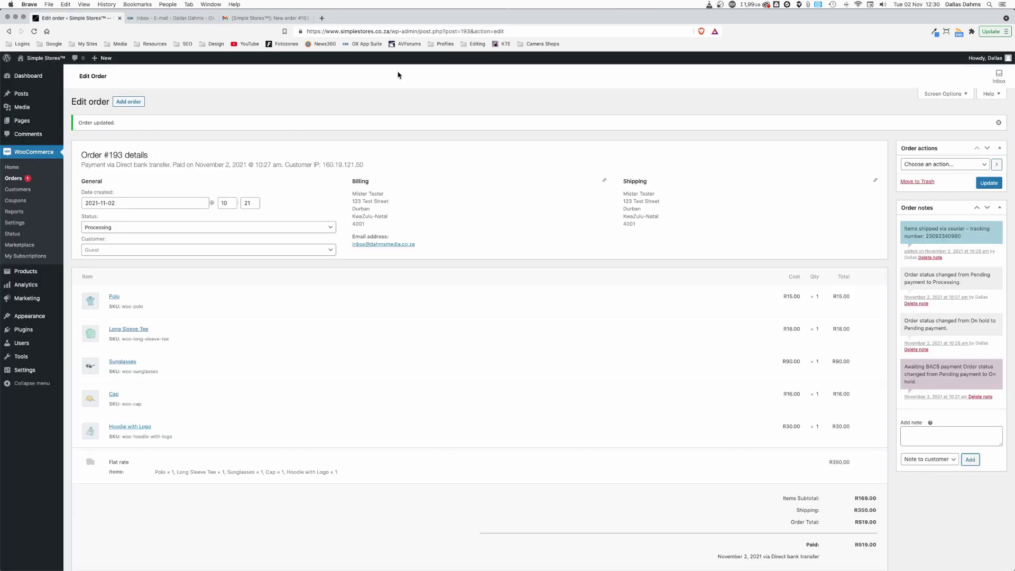
Step: Change order #193's status from Processing to Completed and update the order
left_click(315, 230)
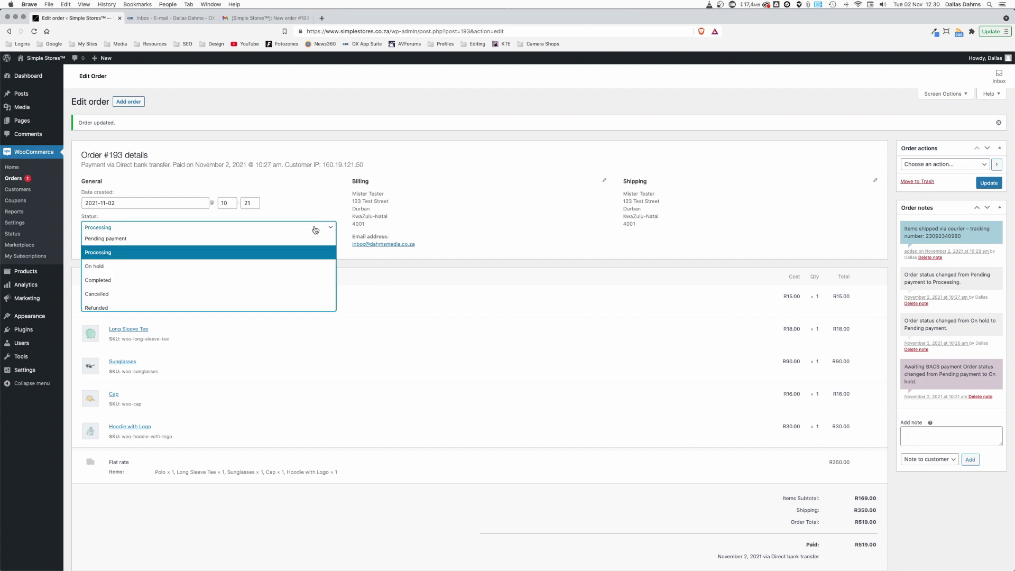
left_click(154, 281)
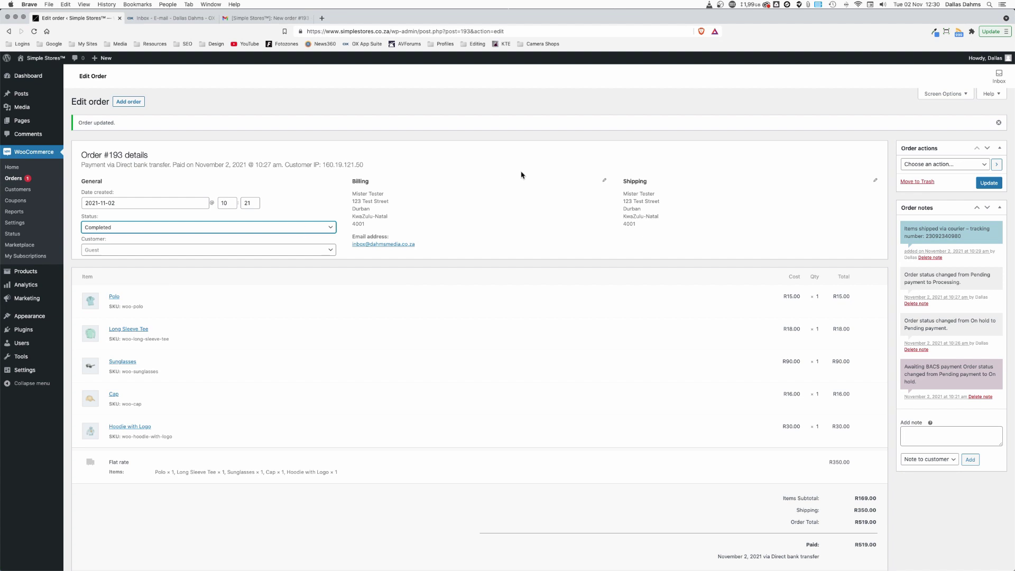
left_click(996, 184)
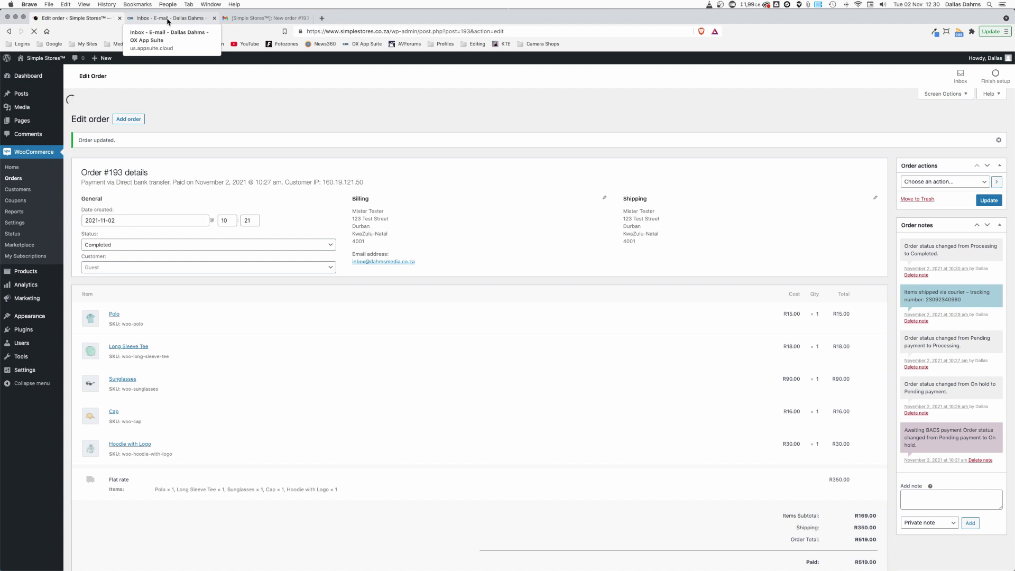
Step: Open the 12:31 'Your Simple Stores order is now complete' email and display its images
left_click(168, 20)
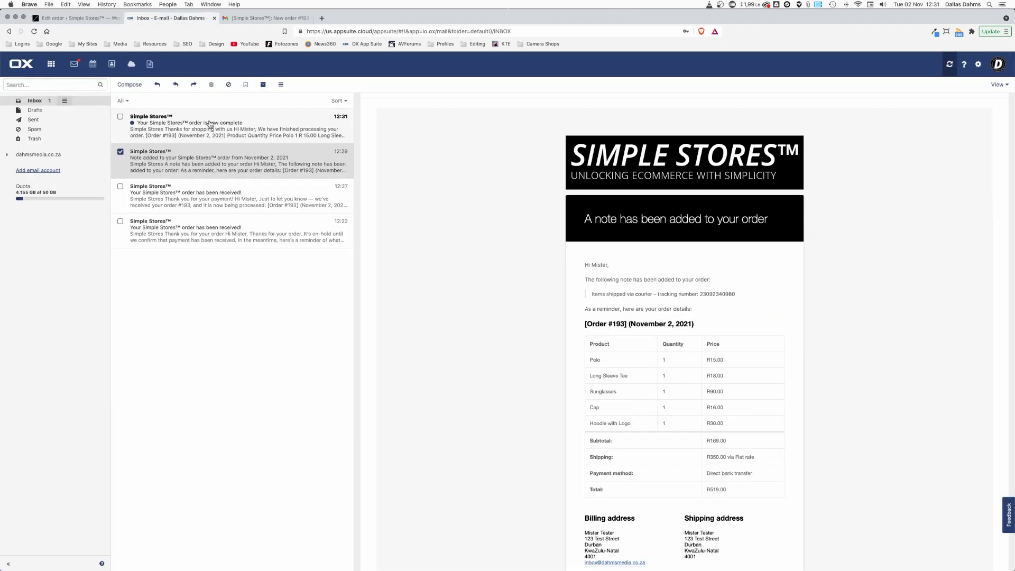
left_click(210, 124)
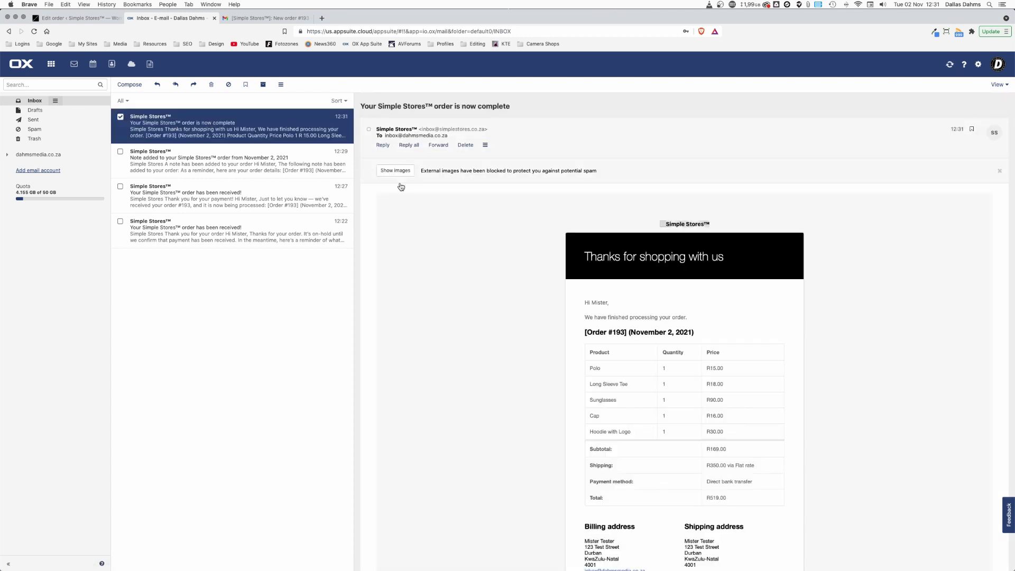
left_click(393, 170)
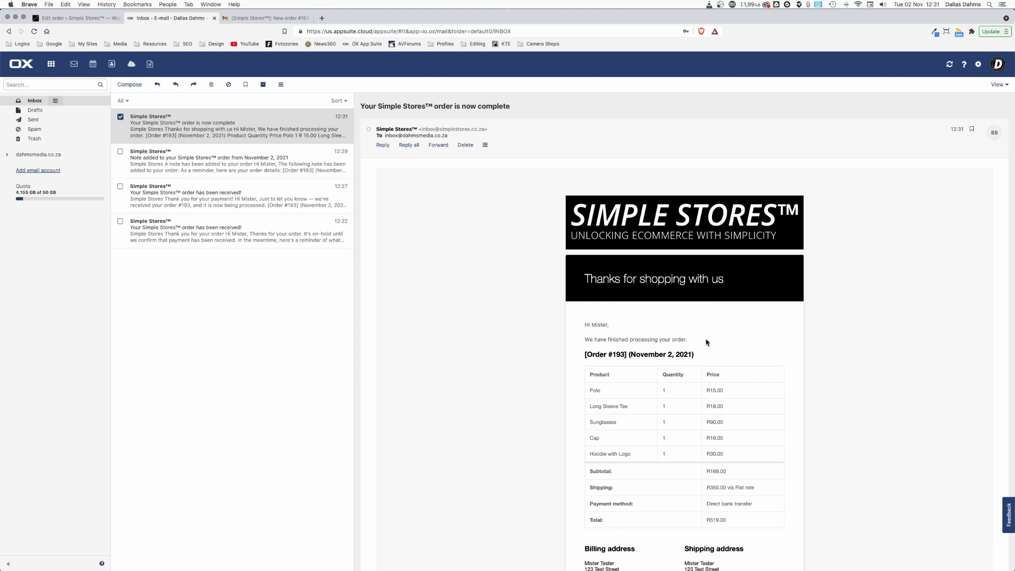
scroll(706, 342, "down", 5)
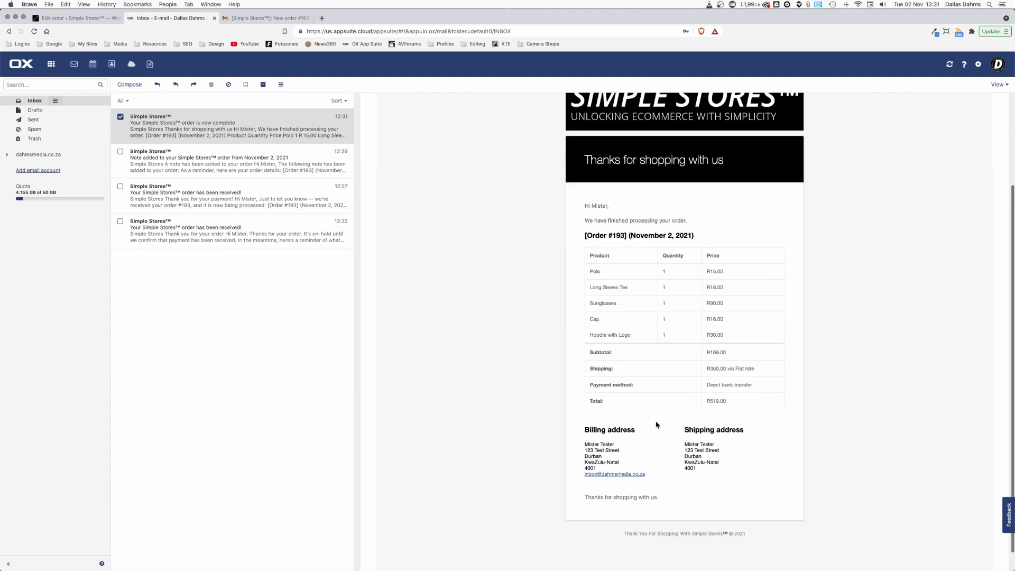